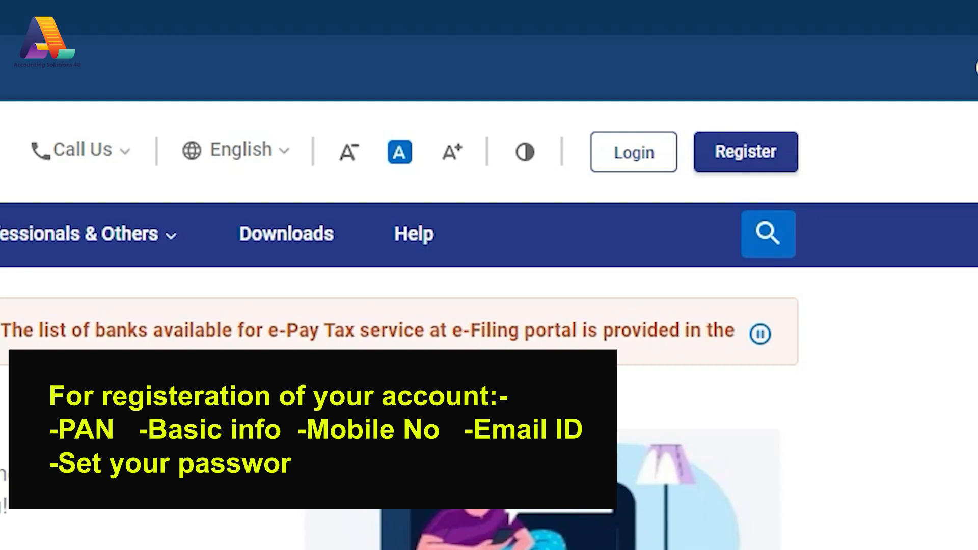
Log in to the e-Filing account with the user ID, confirm the secure access message and enter the account password.
{"action": "left_click", "coordinate": [622, 165]}
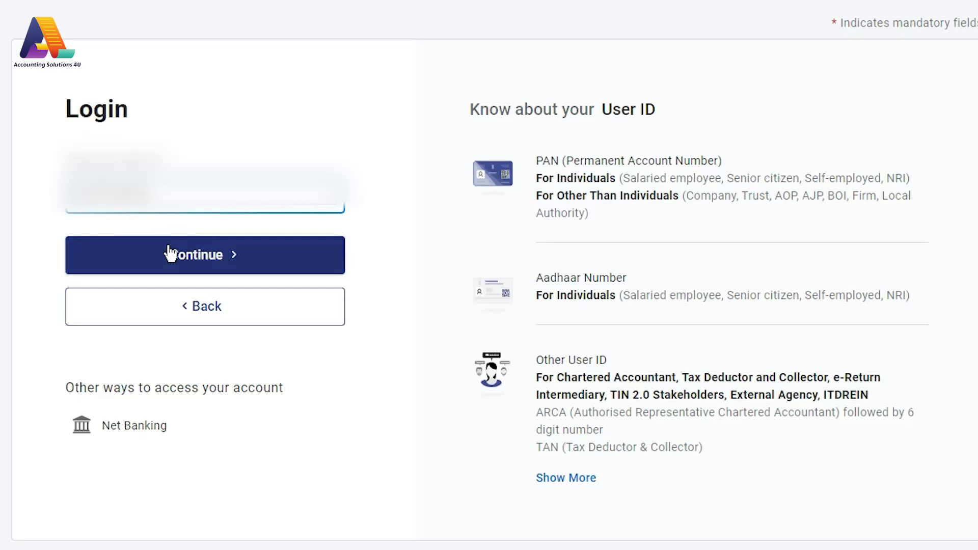
{"action": "left_click", "coordinate": [170, 253]}
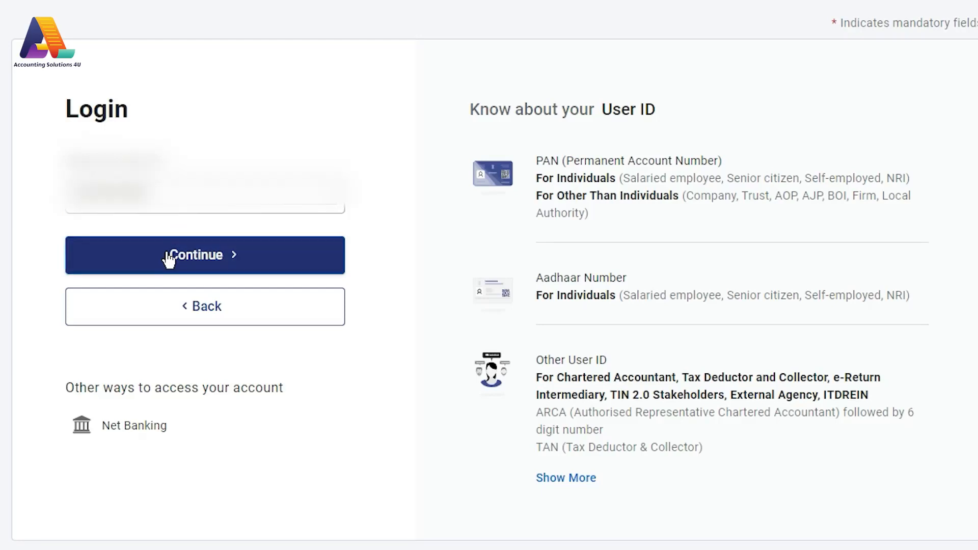
{"action": "left_click", "coordinate": [73, 255]}
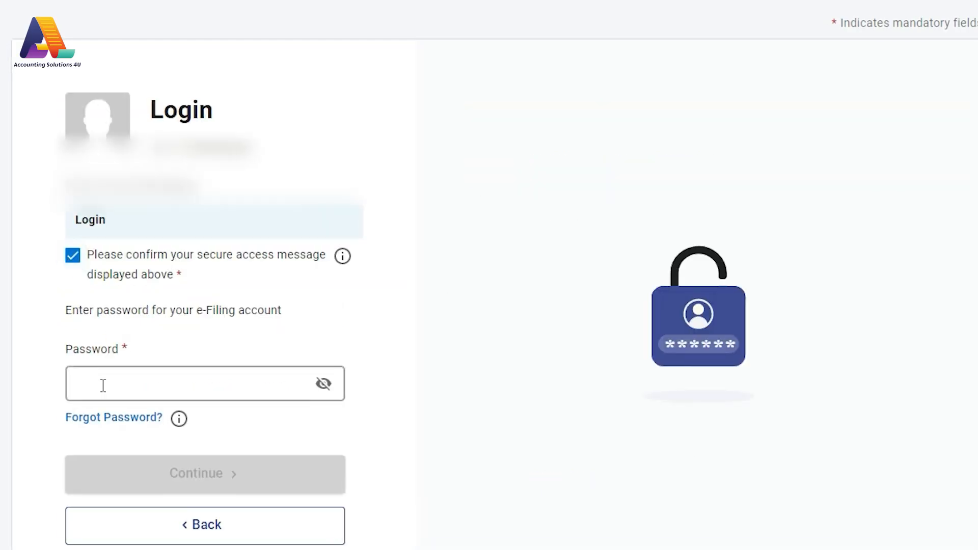
{"action": "left_click", "coordinate": [103, 385]}
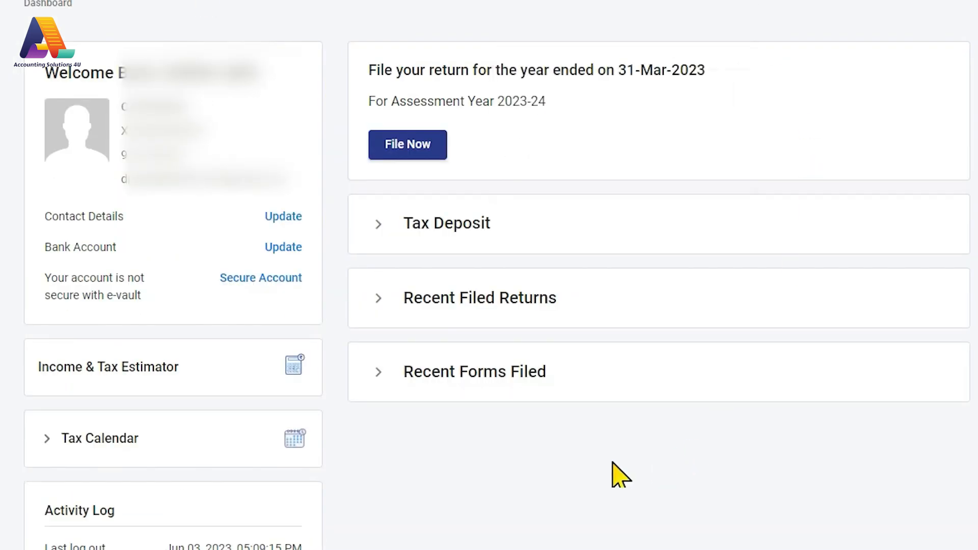
Begin filing the income tax return for assessment year 2023-24 (Current A.Y.) in Online mode.
{"action": "left_click", "coordinate": [400, 150]}
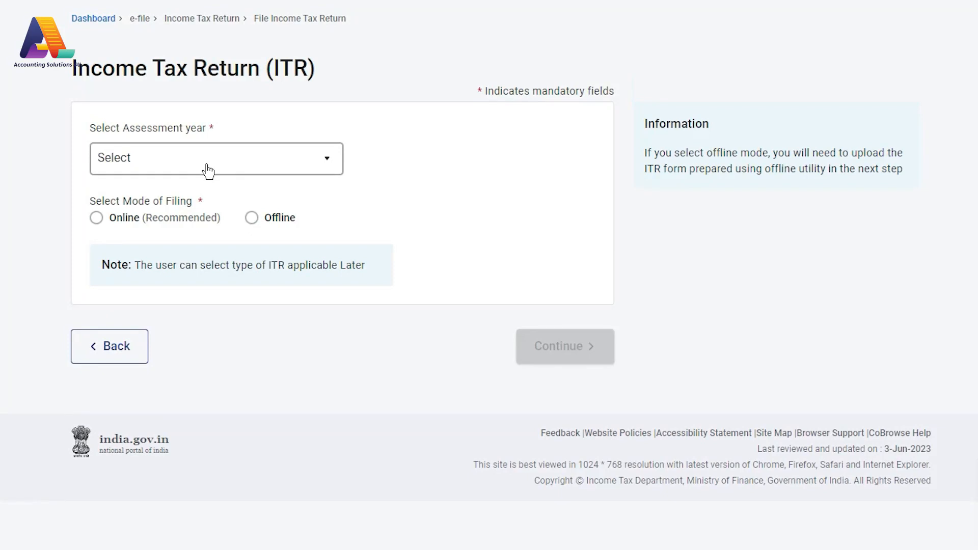
{"action": "left_click", "coordinate": [208, 172]}
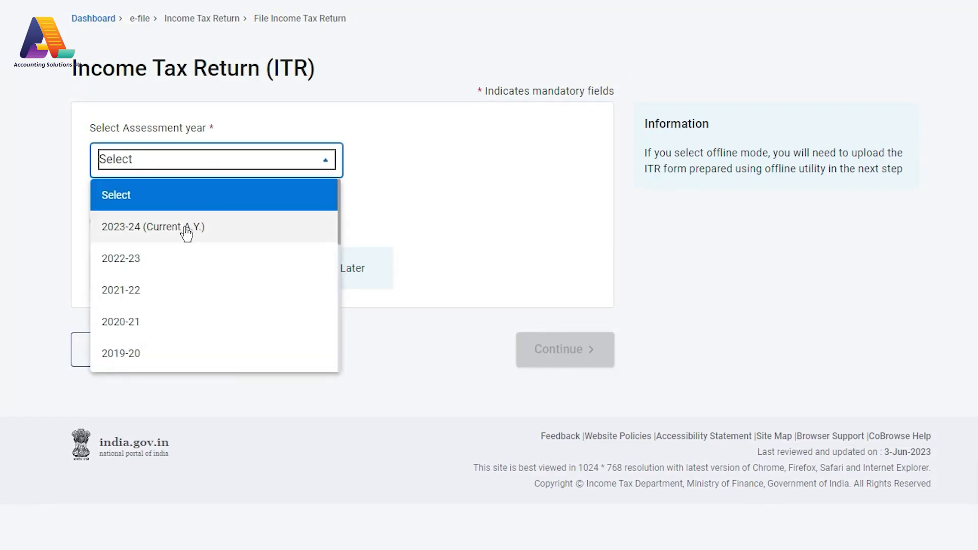
{"action": "left_click", "coordinate": [185, 229]}
{"action": "left_click", "coordinate": [96, 221]}
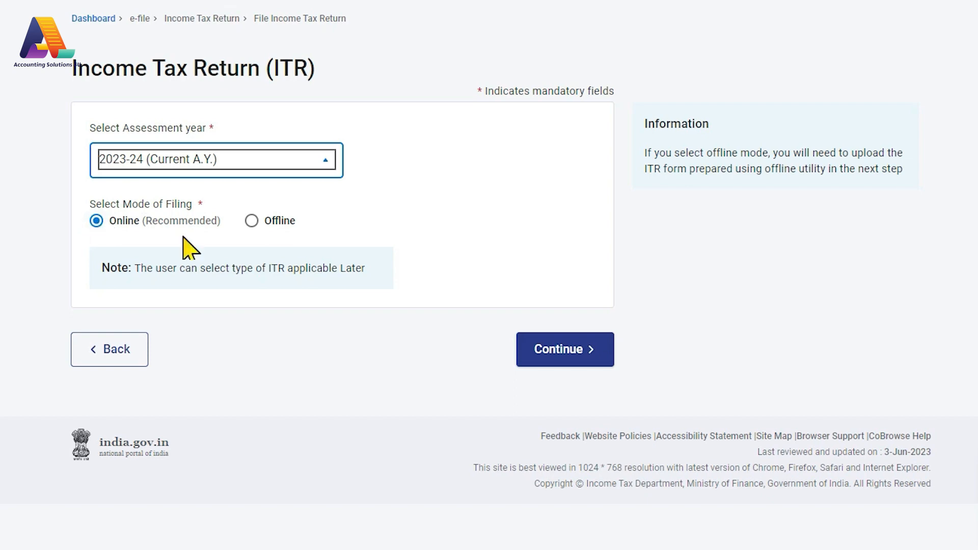
{"action": "left_click", "coordinate": [555, 360]}
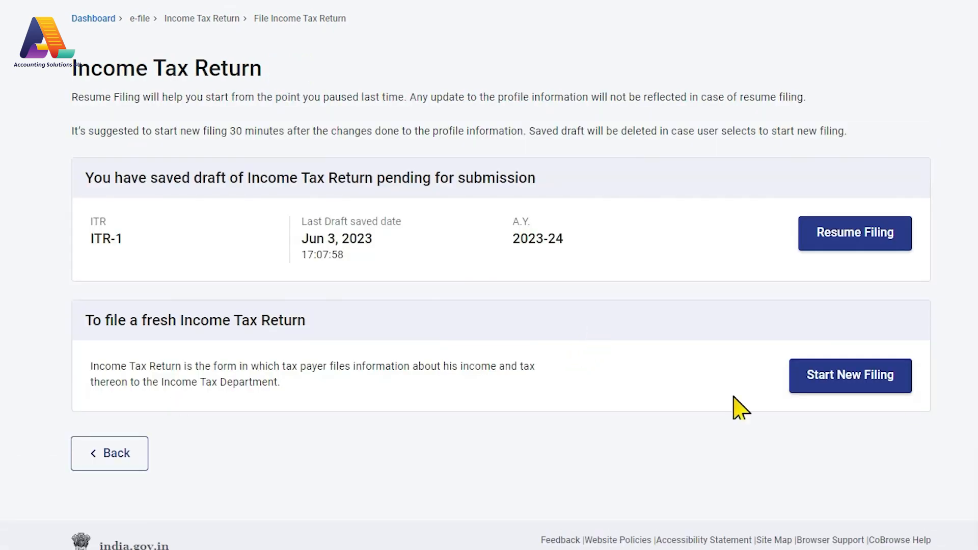
Start a new filing with Individual status and proceed with the ITR-1 form.
{"action": "left_click", "coordinate": [847, 386]}
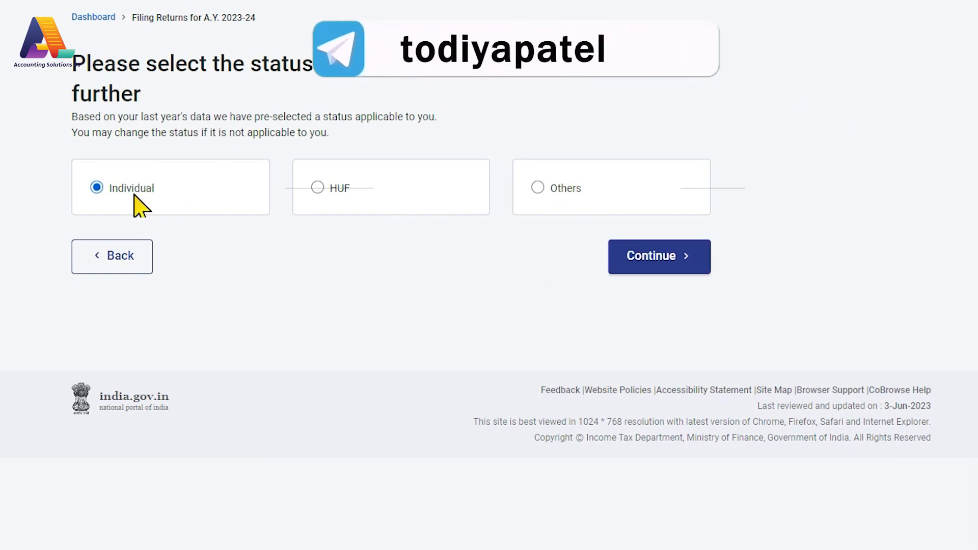
{"action": "left_click", "coordinate": [665, 264]}
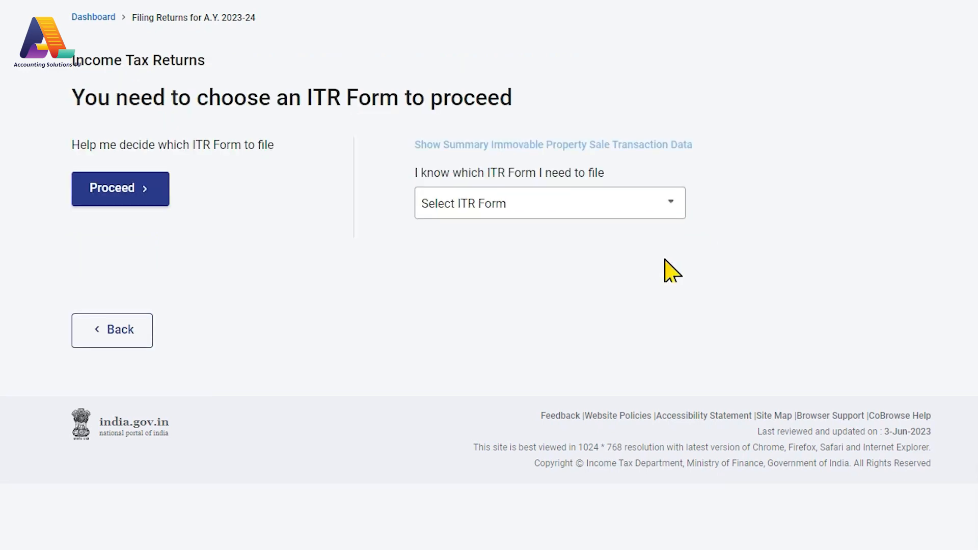
{"action": "left_click", "coordinate": [484, 216]}
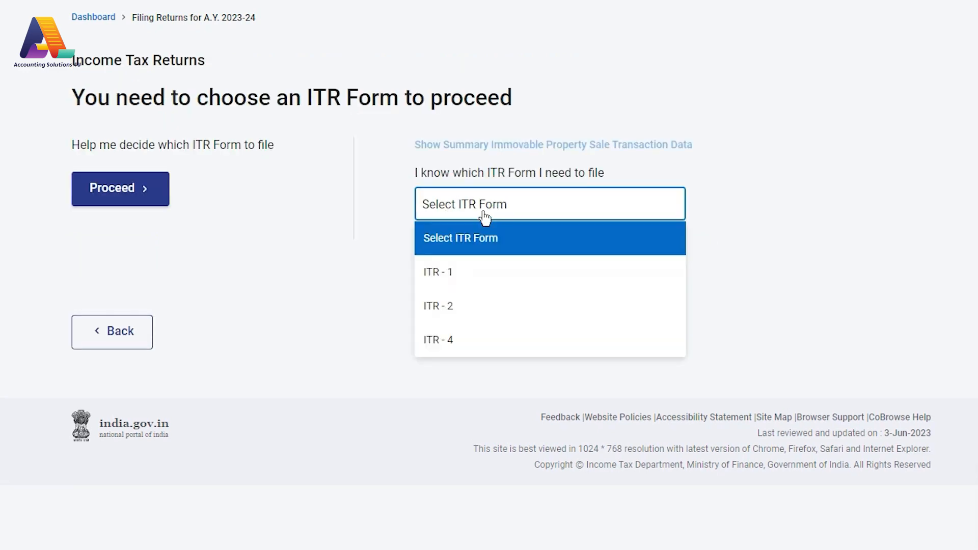
{"action": "left_click", "coordinate": [464, 283]}
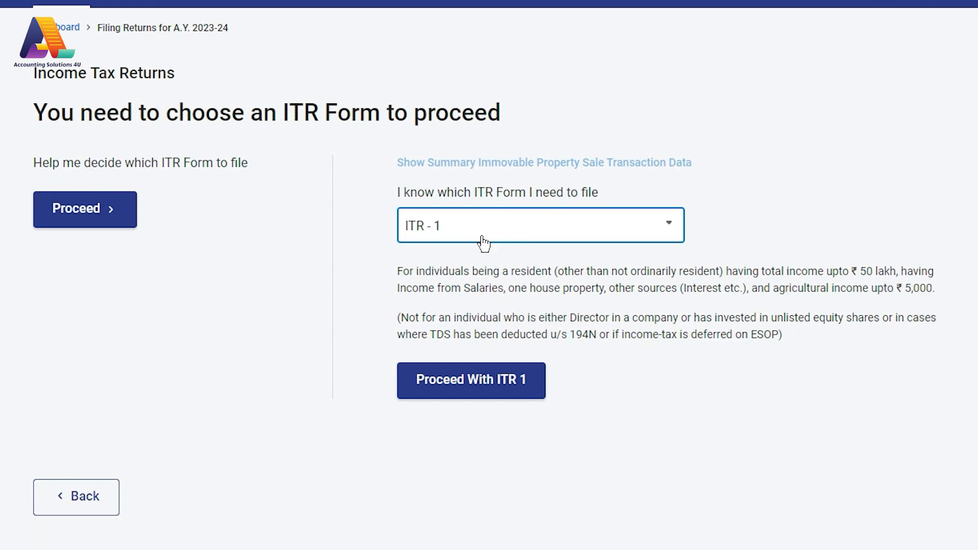
{"action": "left_click", "coordinate": [451, 386]}
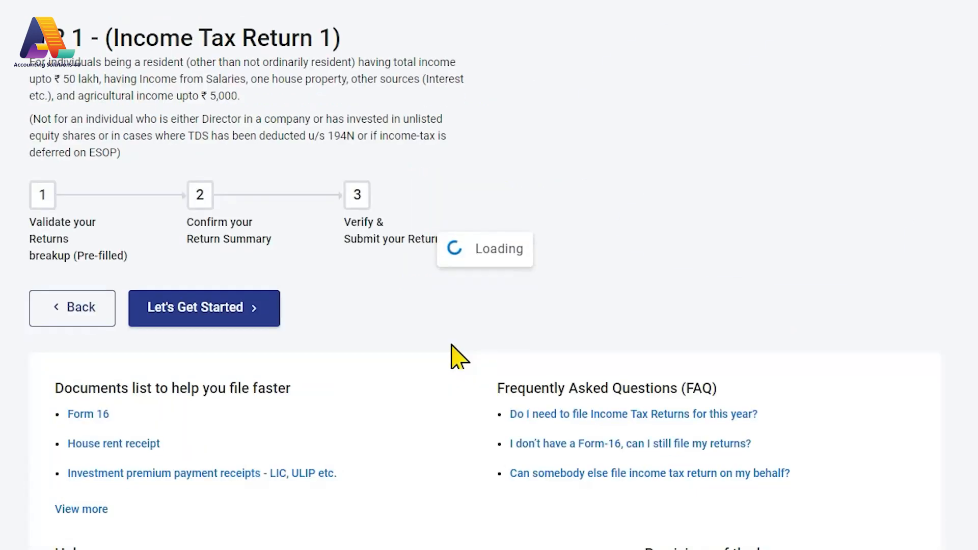
{"action": "left_click", "coordinate": [185, 316]}
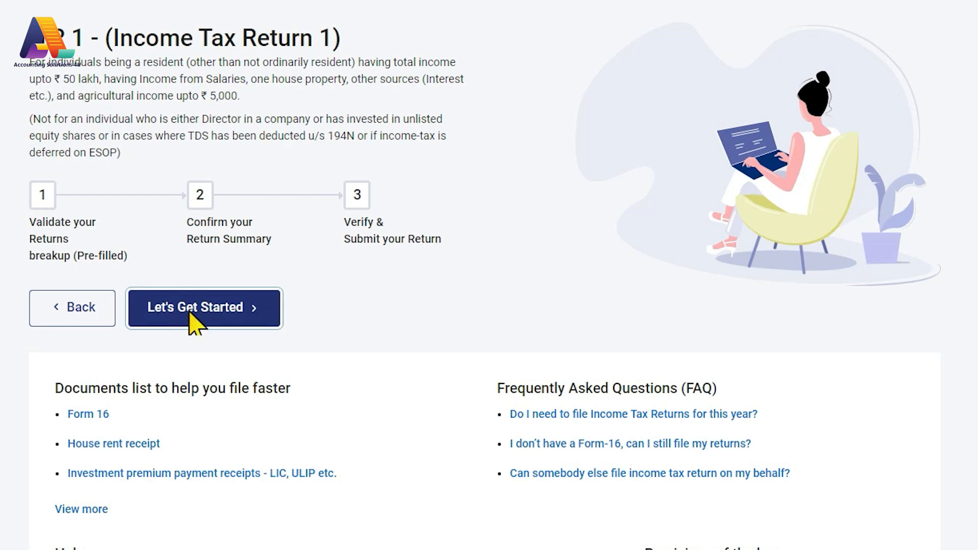
Give taxable income above the basic exemption limit as the filing reason and accept the pre-filled return notice.
{"action": "left_click", "coordinate": [62, 136]}
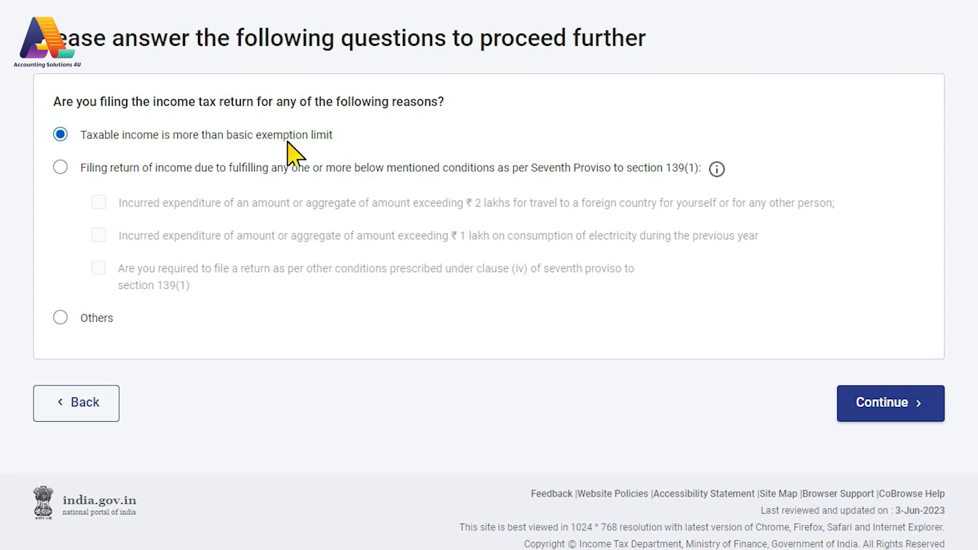
{"action": "left_click", "coordinate": [845, 403]}
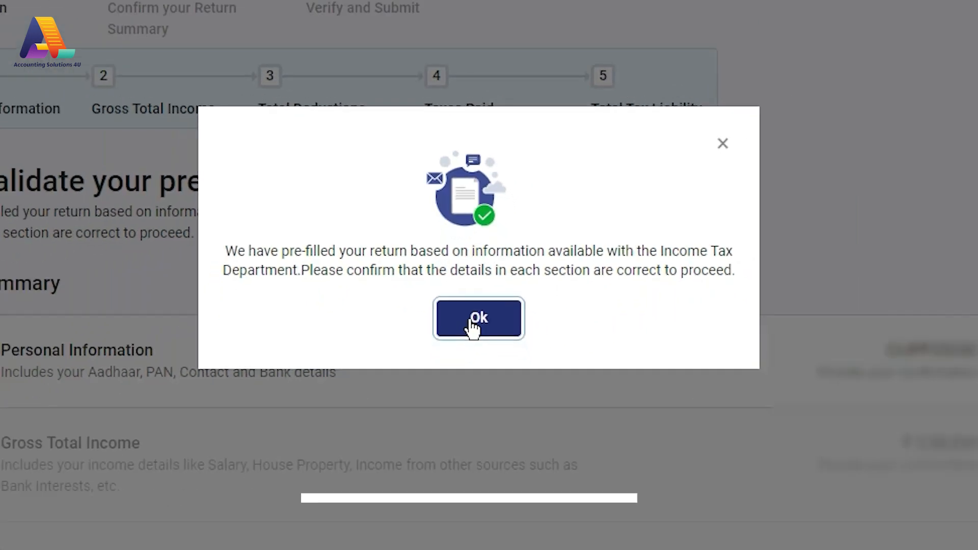
{"action": "left_click", "coordinate": [464, 382]}
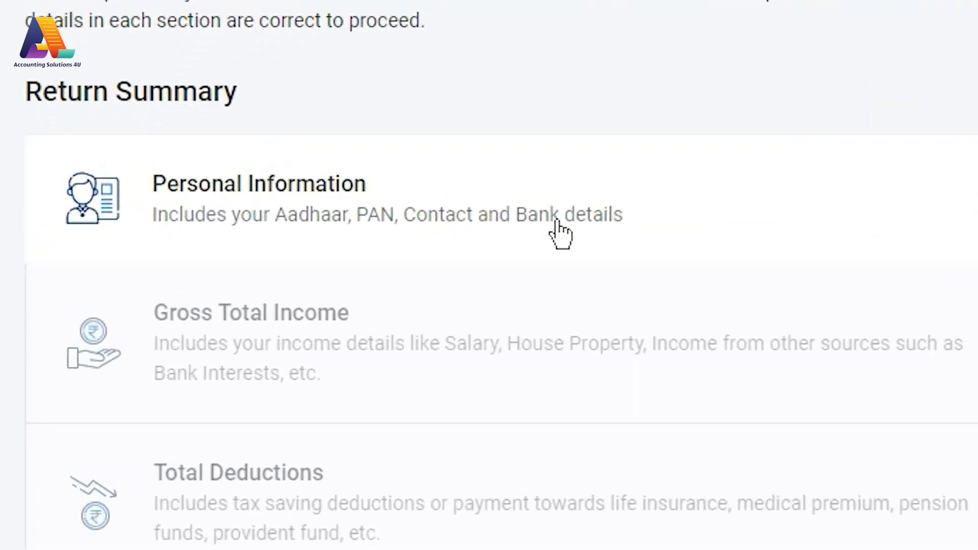
Open the Personal Information section and set the Nature of Employment to Others.
{"action": "left_click", "coordinate": [559, 233]}
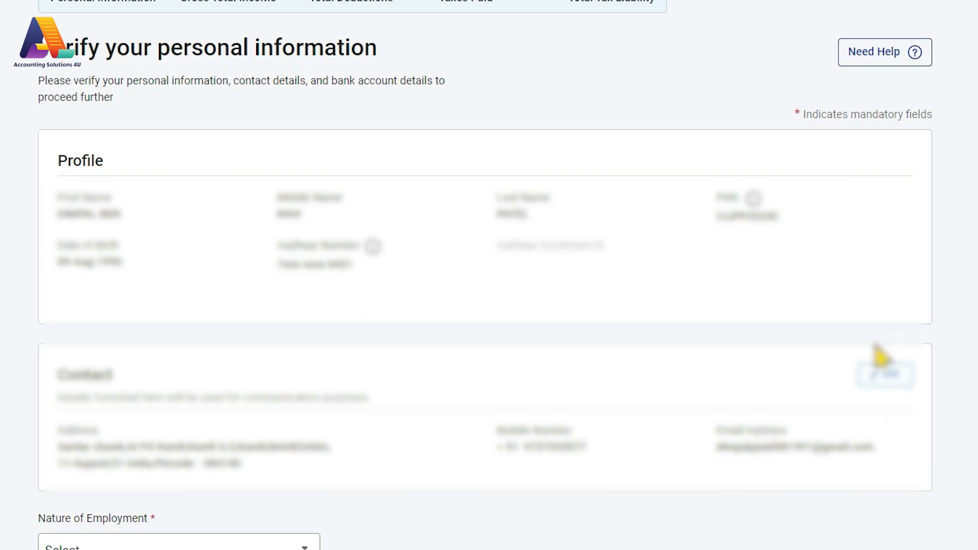
{"action": "scroll", "coordinate": [871, 372], "scroll_direction": "down", "scroll_amount": 2}
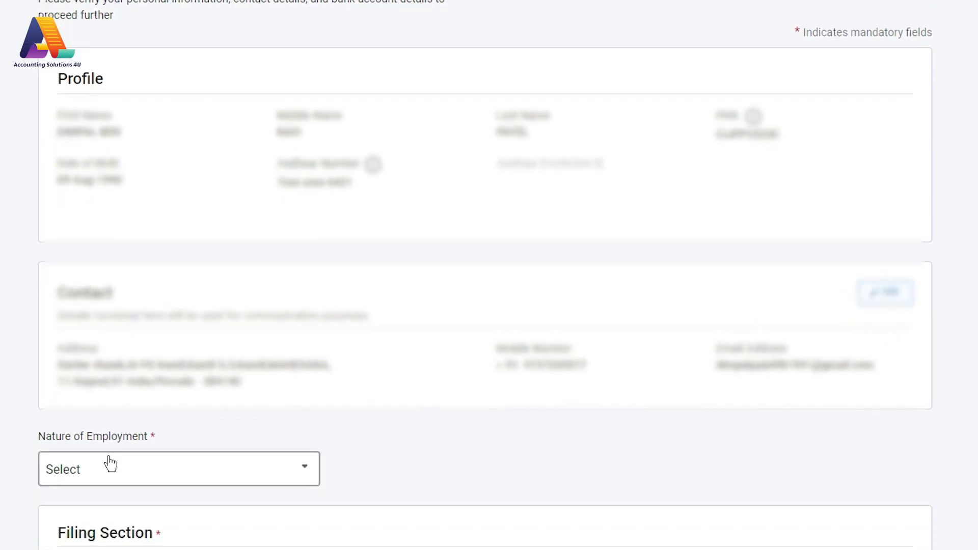
{"action": "left_click", "coordinate": [145, 472]}
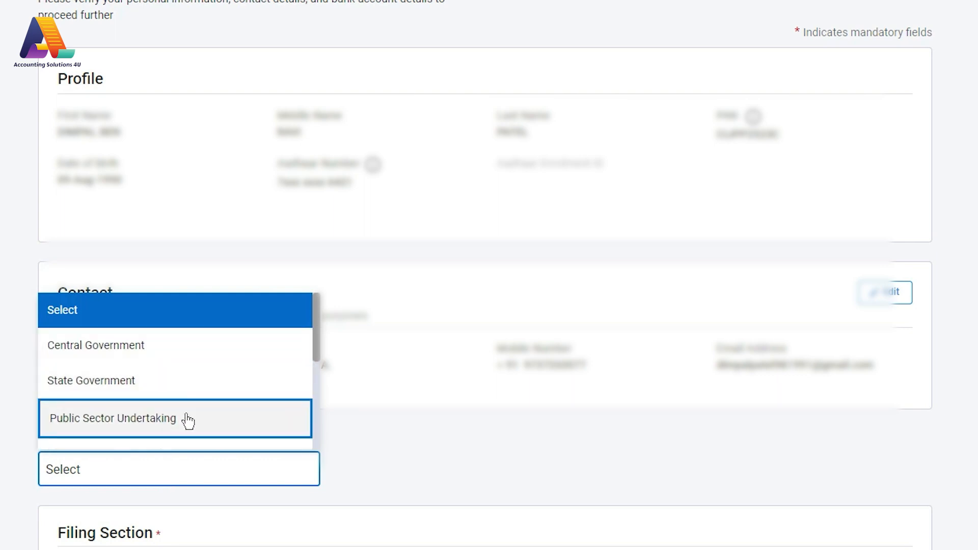
{"action": "scroll", "coordinate": [188, 421], "scroll_direction": "up", "scroll_amount": 3}
{"action": "scroll", "coordinate": [198, 427], "scroll_direction": "down", "scroll_amount": 4}
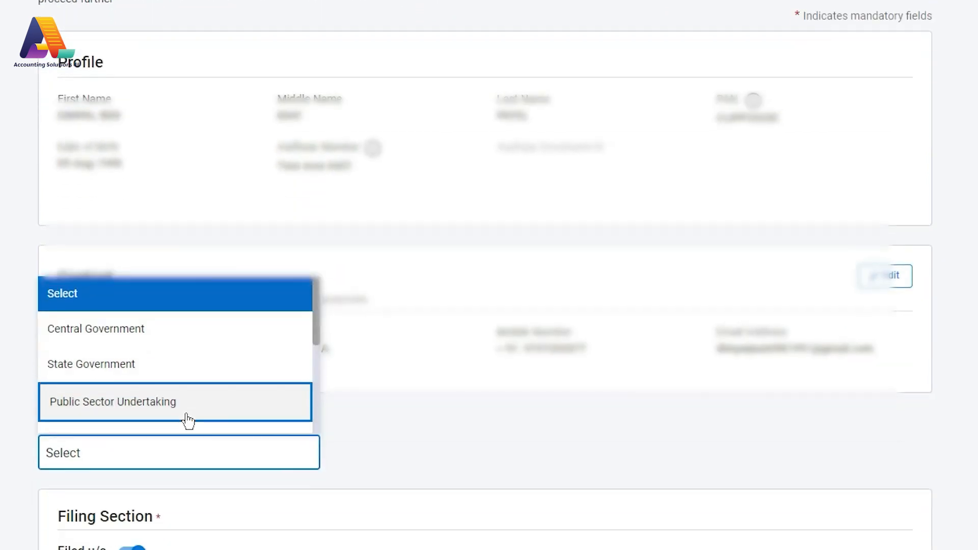
{"action": "scroll", "coordinate": [174, 338], "scroll_direction": "down", "scroll_amount": 4}
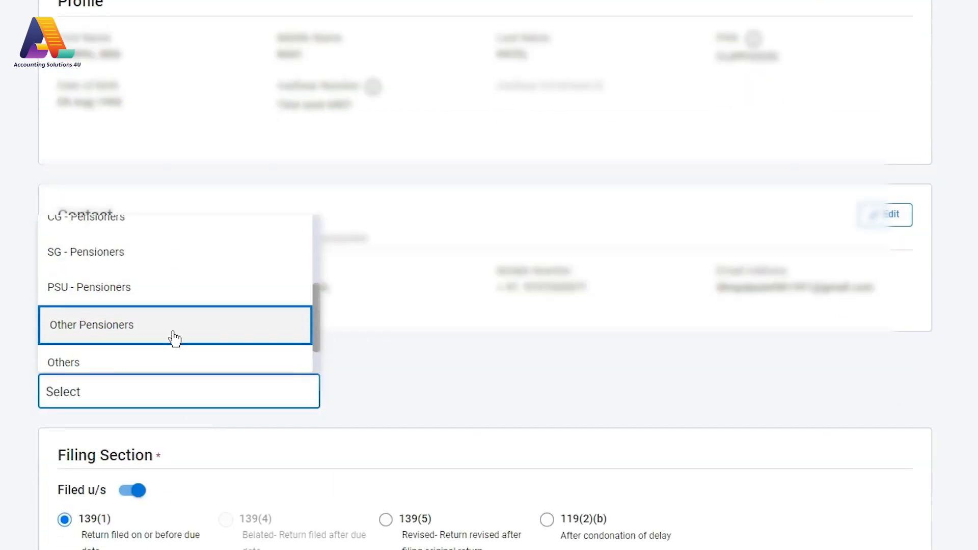
{"action": "scroll", "coordinate": [175, 339], "scroll_direction": "down", "scroll_amount": 1}
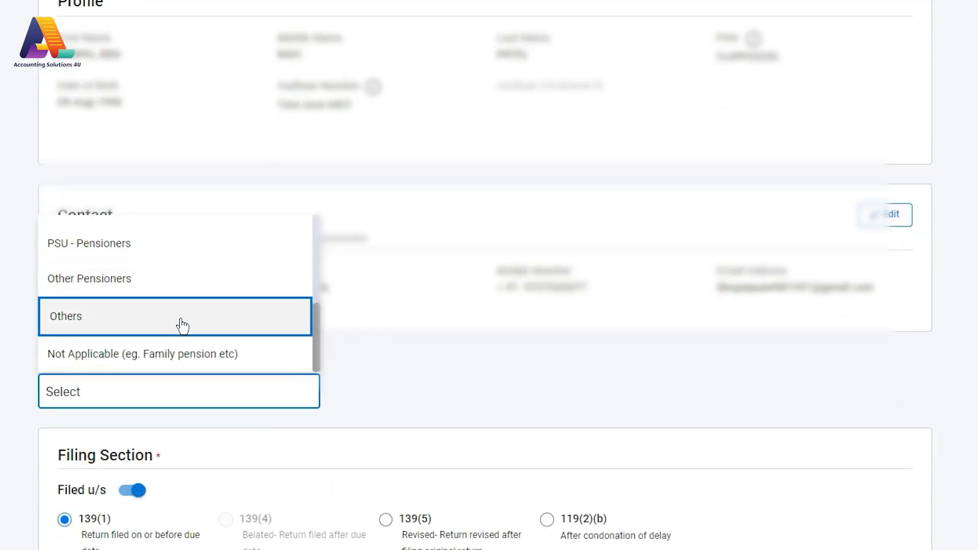
{"action": "left_click", "coordinate": [65, 331]}
Review the Filing Section details and answer No to opting for the new tax regime u/s 115BAC.
{"action": "scroll", "coordinate": [464, 410], "scroll_direction": "down", "scroll_amount": 5}
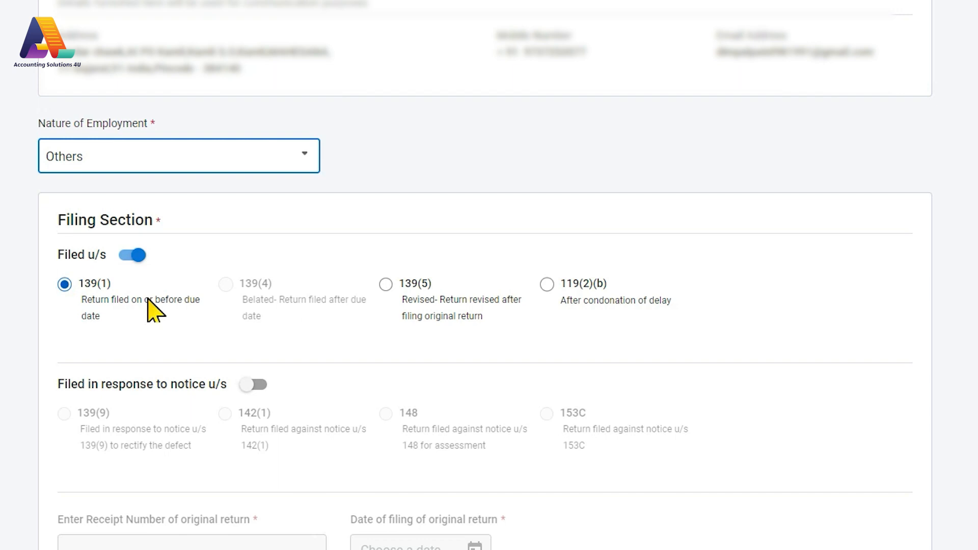
{"action": "scroll", "coordinate": [112, 295], "scroll_direction": "down", "scroll_amount": 3}
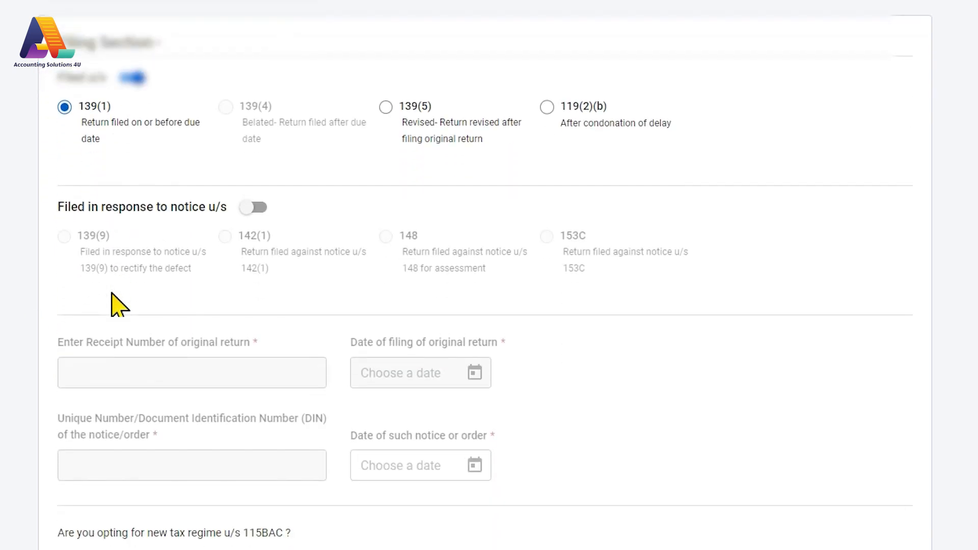
{"action": "scroll", "coordinate": [109, 255], "scroll_direction": "down", "scroll_amount": 1}
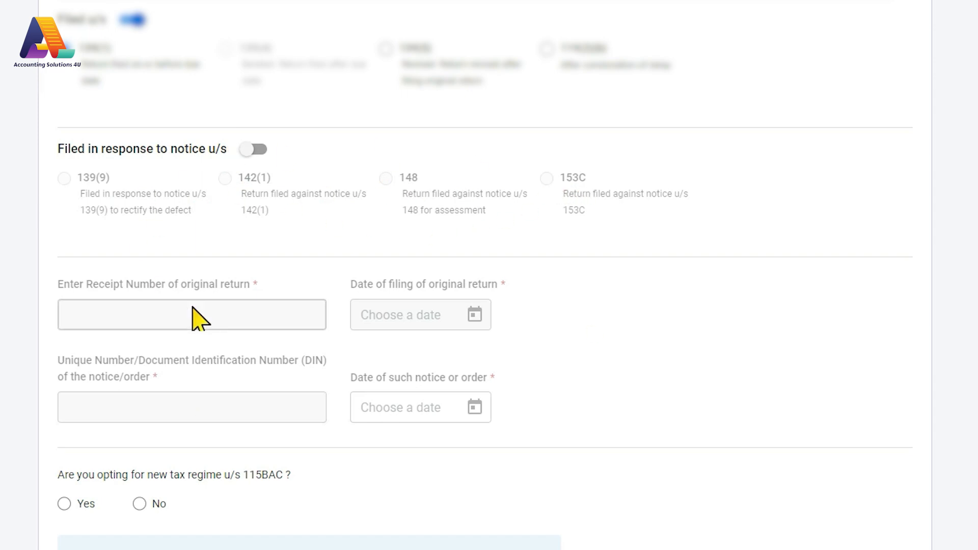
{"action": "scroll", "coordinate": [277, 323], "scroll_direction": "down", "scroll_amount": 4}
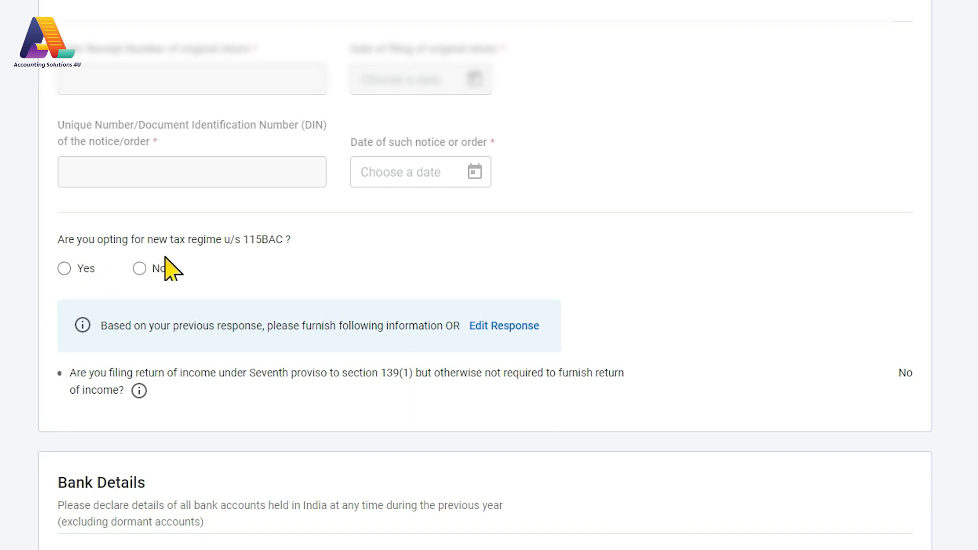
{"action": "left_click", "coordinate": [139, 268]}
Check the bank account selected for refund and confirm the Personal Information section.
{"action": "scroll", "coordinate": [281, 278], "scroll_direction": "down", "scroll_amount": 5}
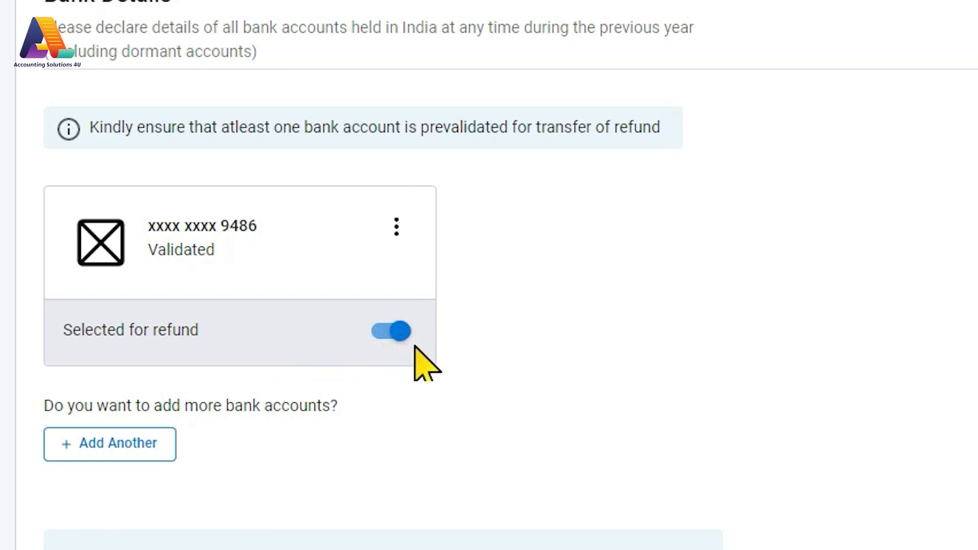
{"action": "scroll", "coordinate": [524, 371], "scroll_direction": "down", "scroll_amount": 5}
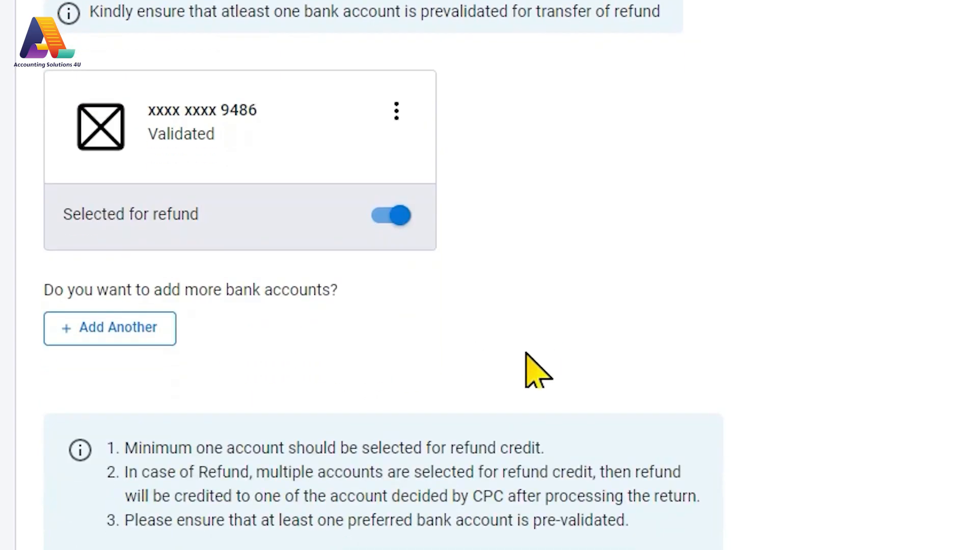
{"action": "left_click", "coordinate": [722, 435]}
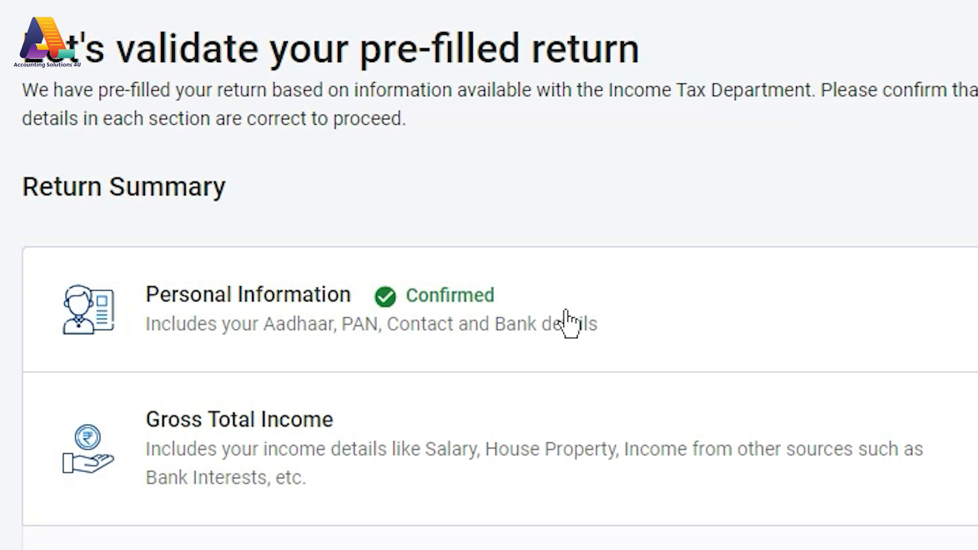
Open the Gross Total Income section and skip the salary exemption questions.
{"action": "scroll", "coordinate": [313, 359], "scroll_direction": "down", "scroll_amount": 3}
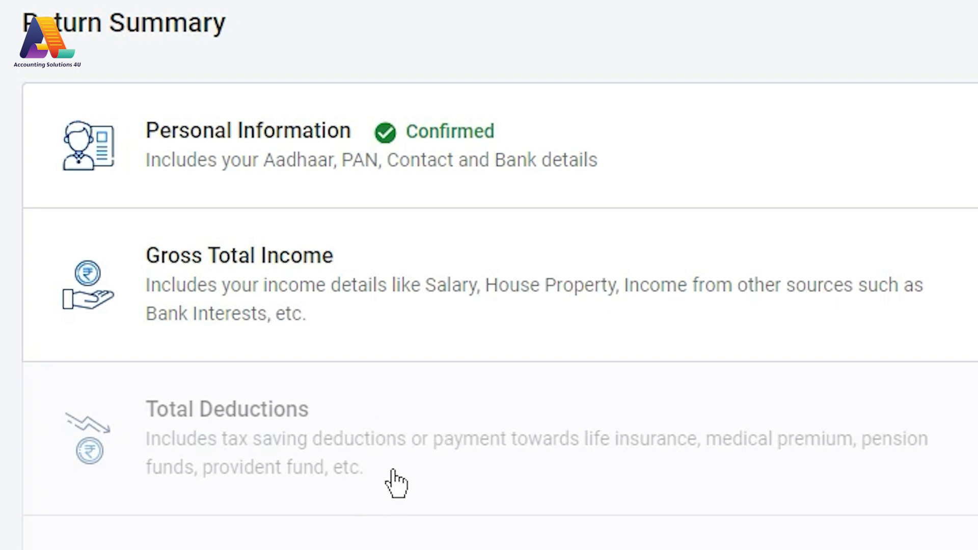
{"action": "left_click", "coordinate": [293, 288]}
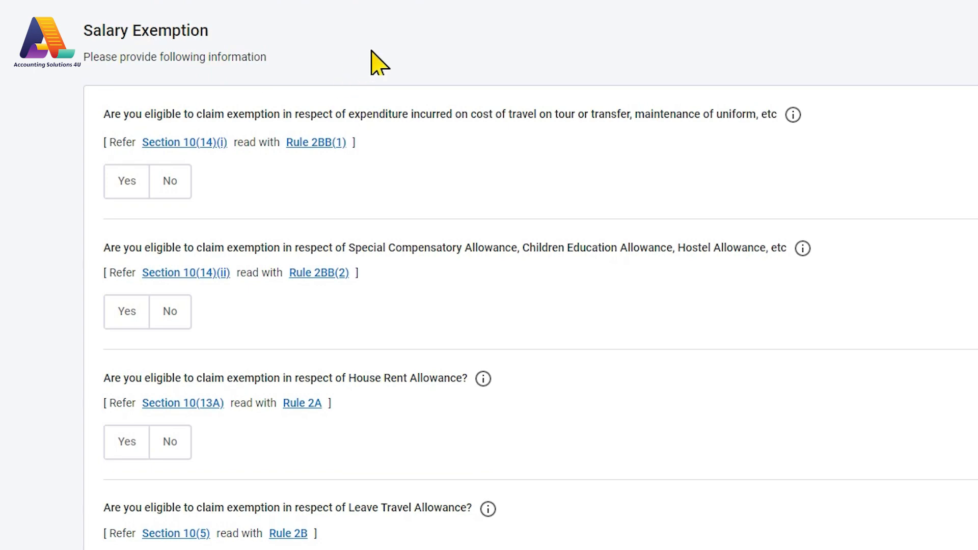
{"action": "scroll", "coordinate": [377, 478], "scroll_direction": "down", "scroll_amount": 3}
{"action": "scroll", "coordinate": [377, 479], "scroll_direction": "down", "scroll_amount": 4}
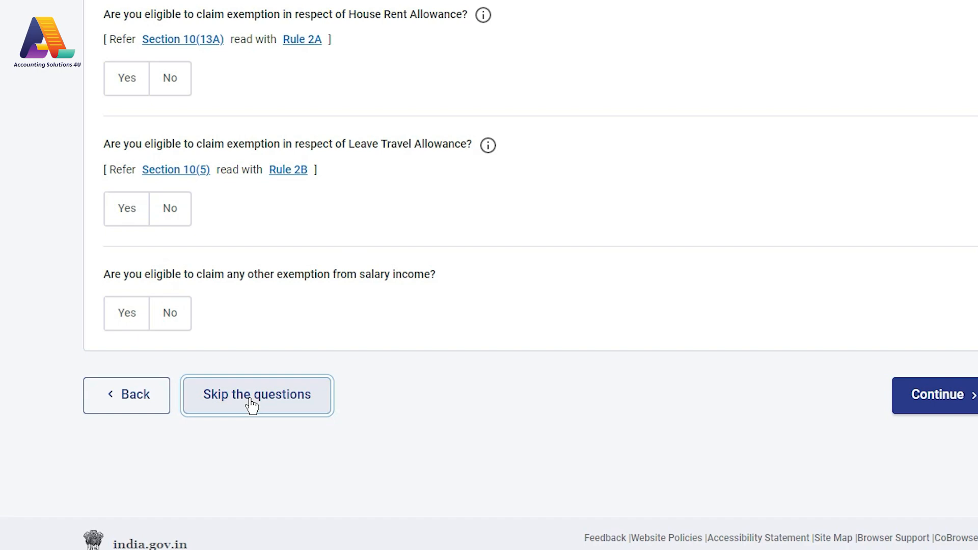
{"action": "left_click", "coordinate": [253, 405]}
{"action": "left_click", "coordinate": [708, 251]}
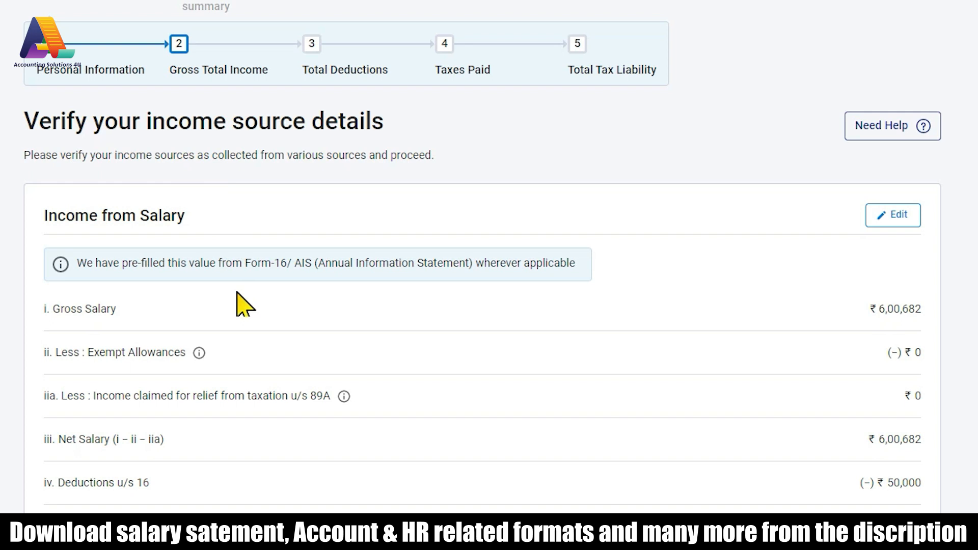
Open the Form 26AS tax credit view on the TRACES site, confirming the disclaimer and agreeing to the Form 16/16A usage terms.
{"action": "mouse_move", "coordinate": [139, 23]}
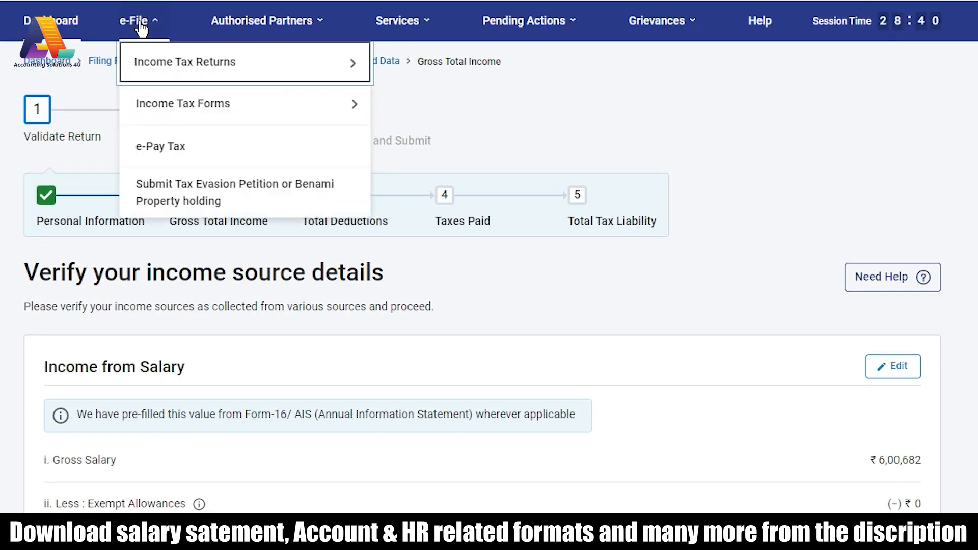
{"action": "mouse_move", "coordinate": [175, 60]}
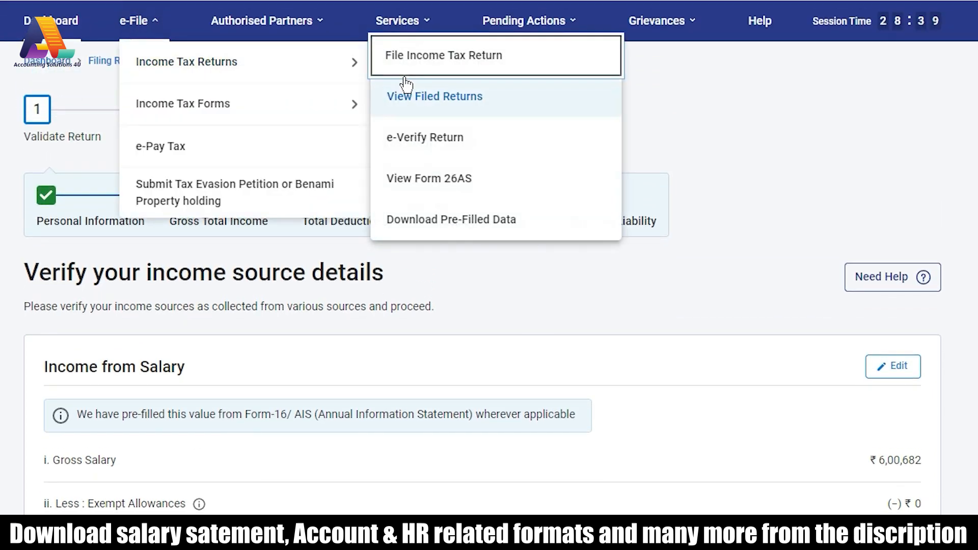
{"action": "left_click", "coordinate": [411, 184]}
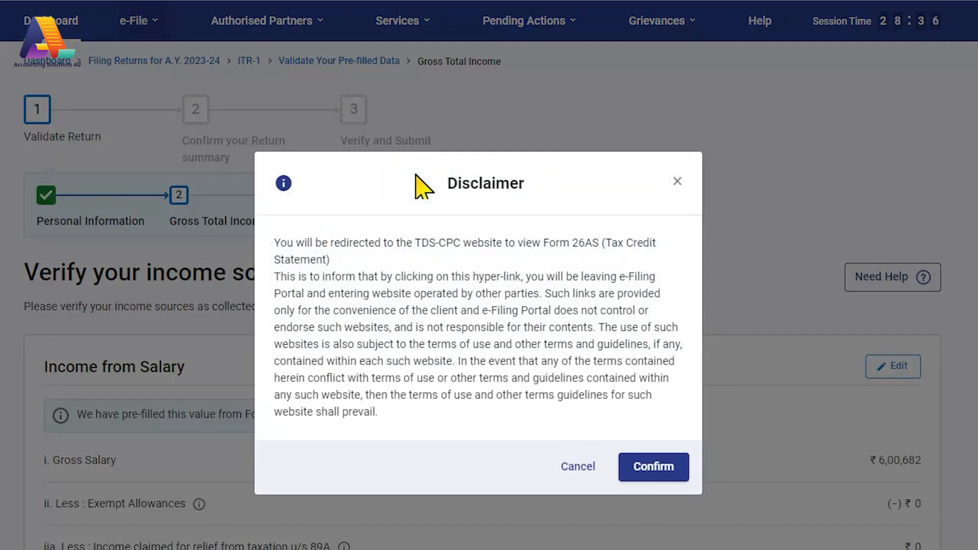
{"action": "left_click", "coordinate": [643, 461]}
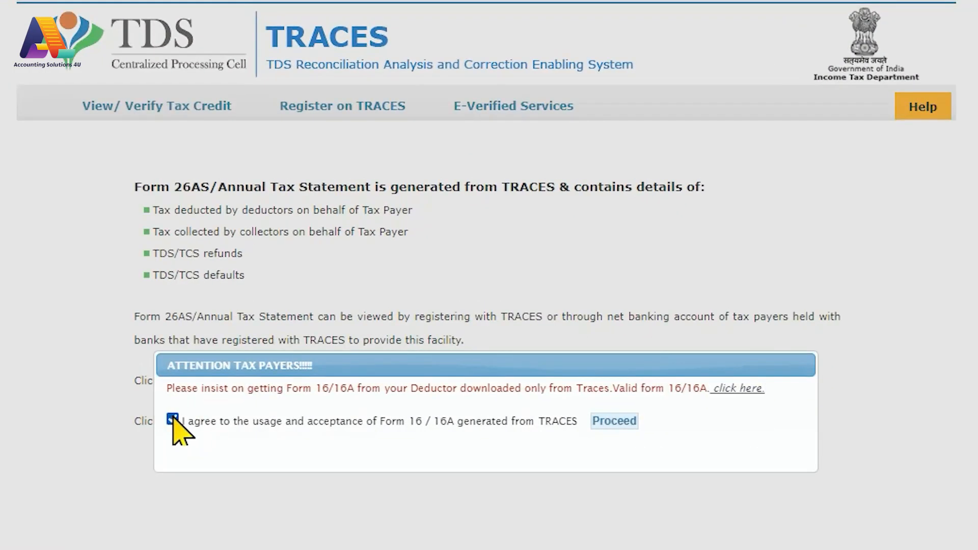
{"action": "left_click", "coordinate": [614, 420]}
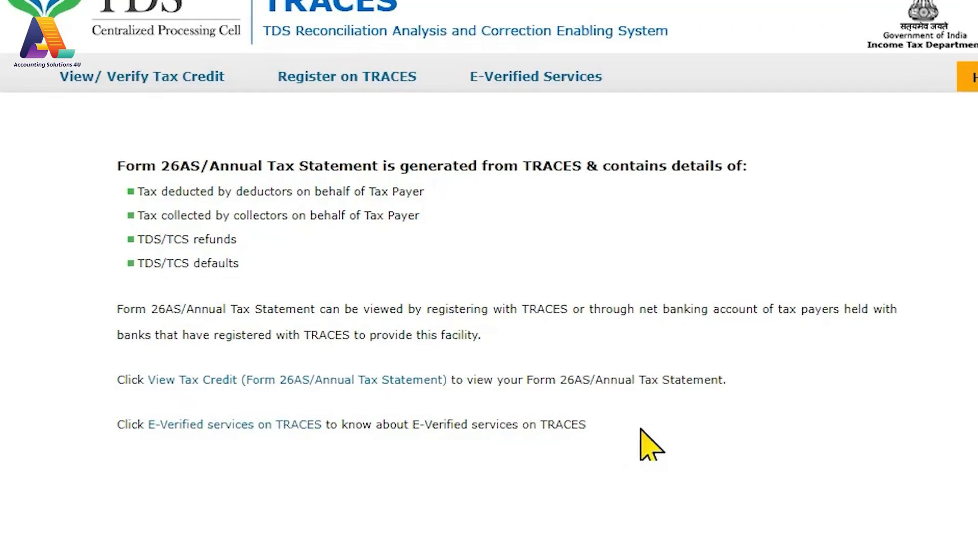
{"action": "left_click", "coordinate": [275, 386]}
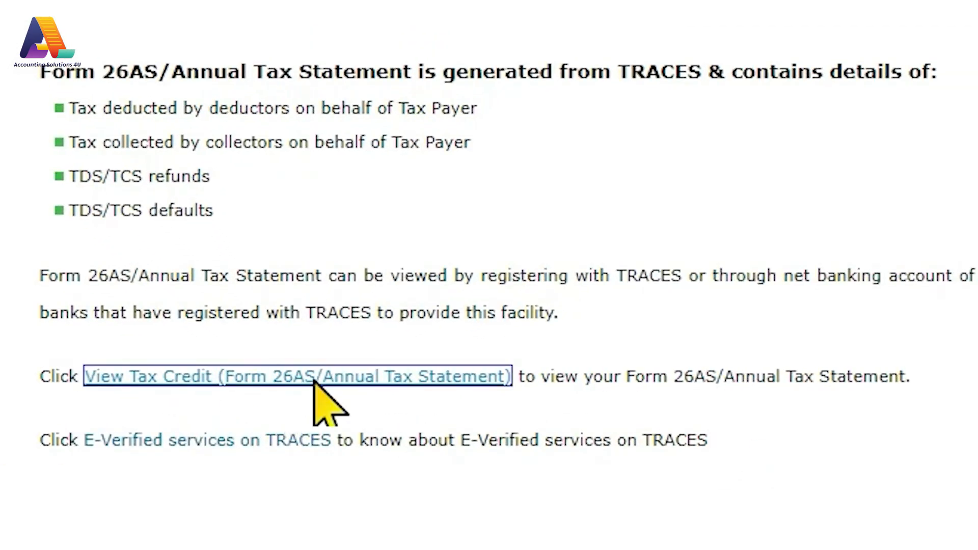
{"action": "left_click", "coordinate": [314, 381]}
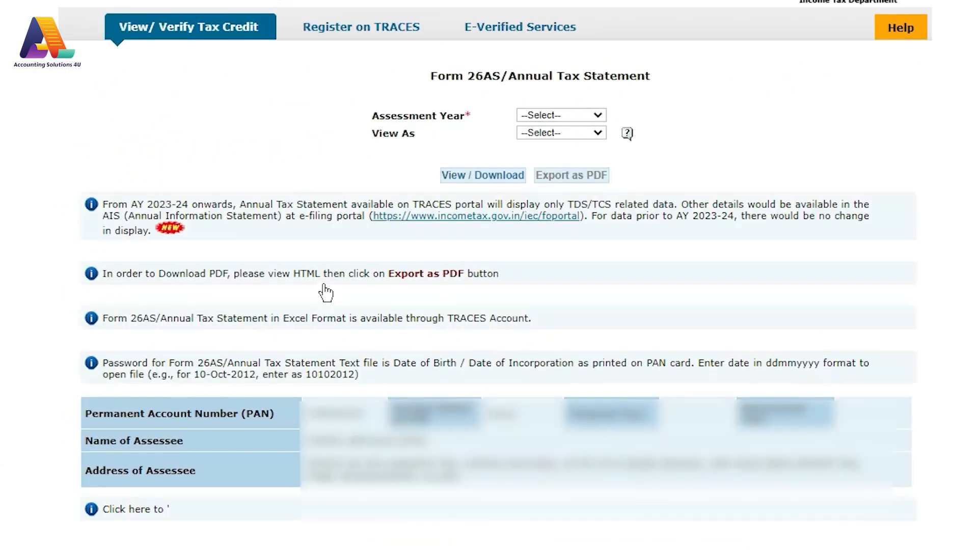
View the Form 26AS/Annual Tax Statement for assessment year 2023-24 as HTML and export it as PDF.
{"action": "left_click", "coordinate": [544, 117]}
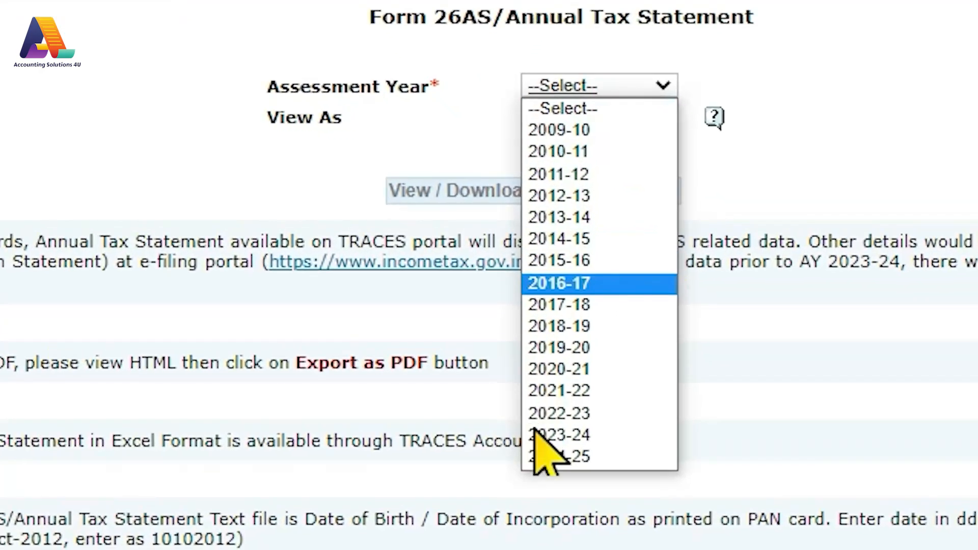
{"action": "left_click", "coordinate": [557, 434]}
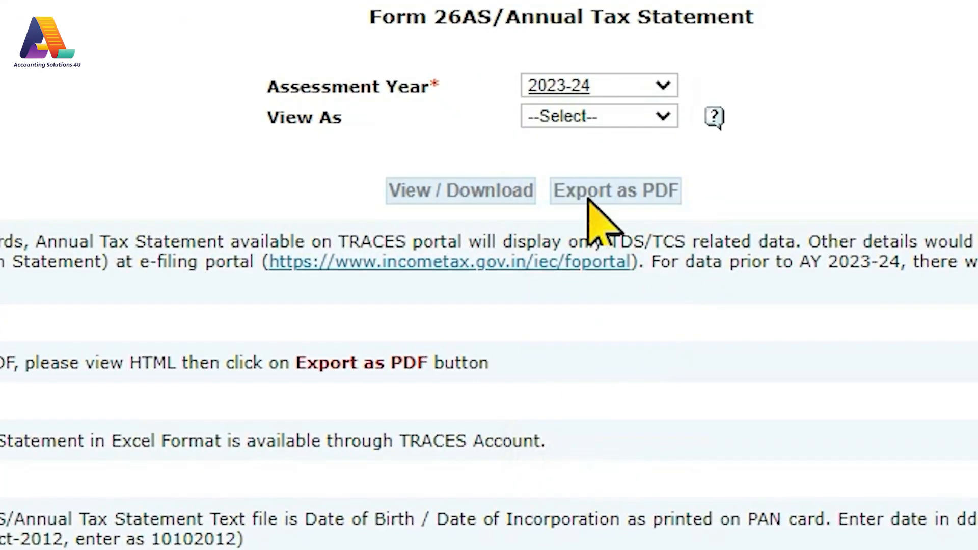
{"action": "left_click", "coordinate": [578, 111]}
{"action": "left_click", "coordinate": [566, 159]}
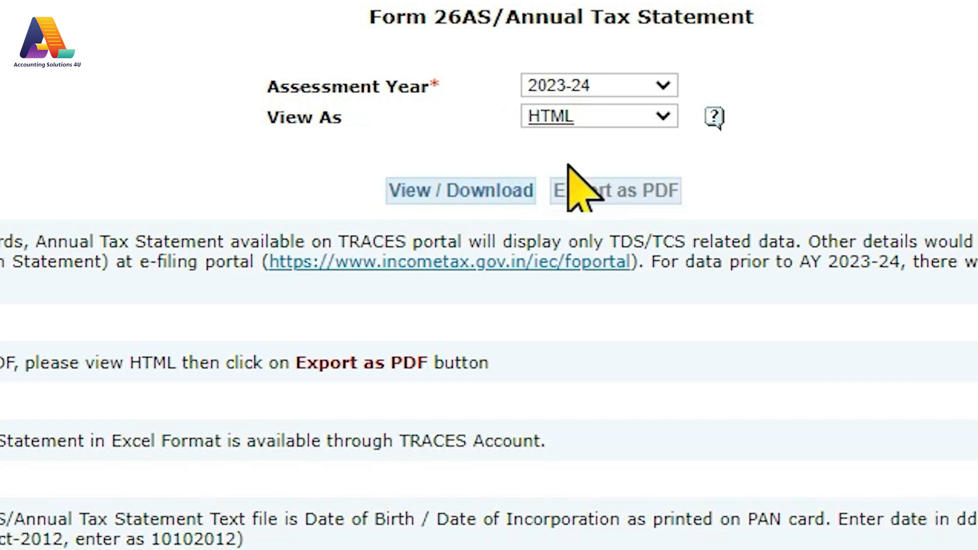
{"action": "left_click", "coordinate": [453, 199]}
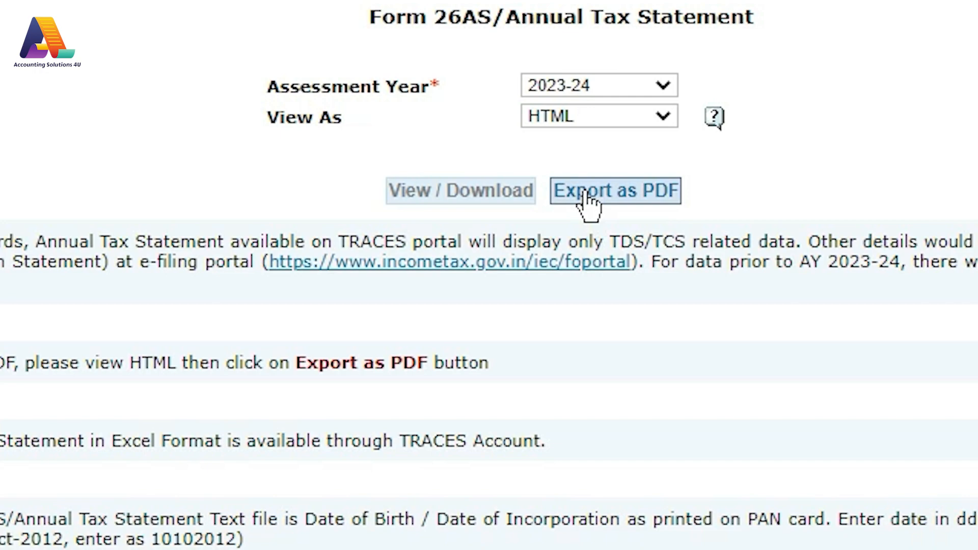
{"action": "left_click", "coordinate": [585, 195]}
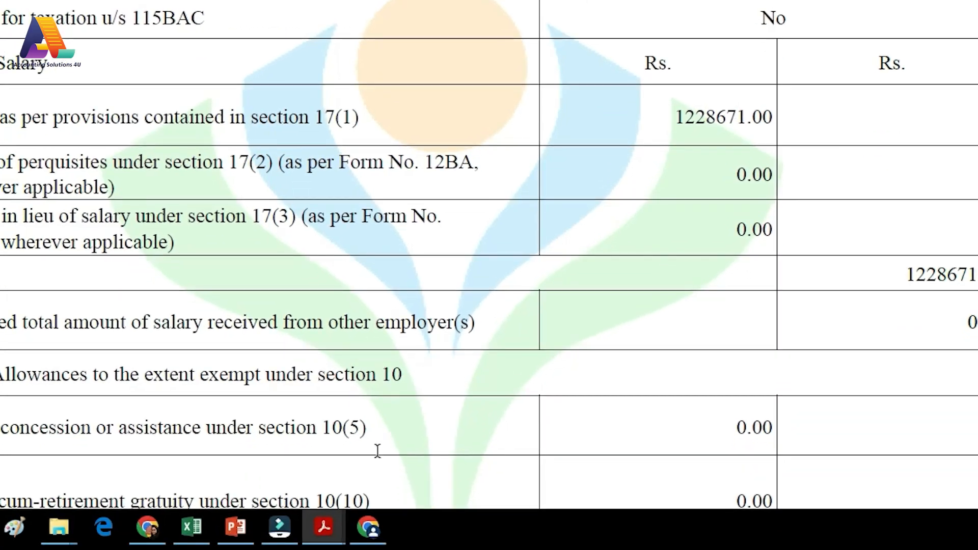
Go back from the Form 16 PDF to the e-Filing portal and open the Annual Information Statement (AIS) on the Compliance Portal.
{"action": "mouse_move", "coordinate": [386, 539]}
{"action": "left_click", "coordinate": [366, 427]}
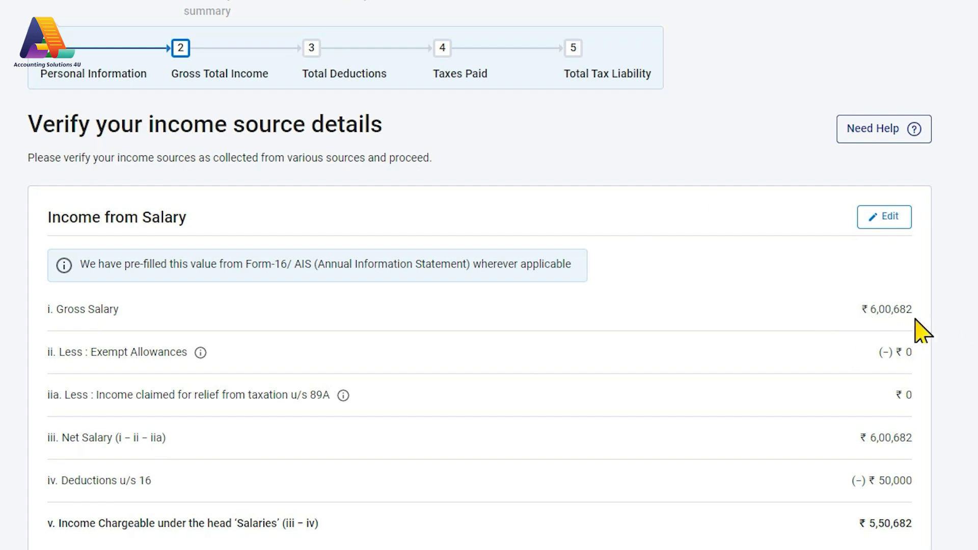
{"action": "left_click", "coordinate": [409, 43]}
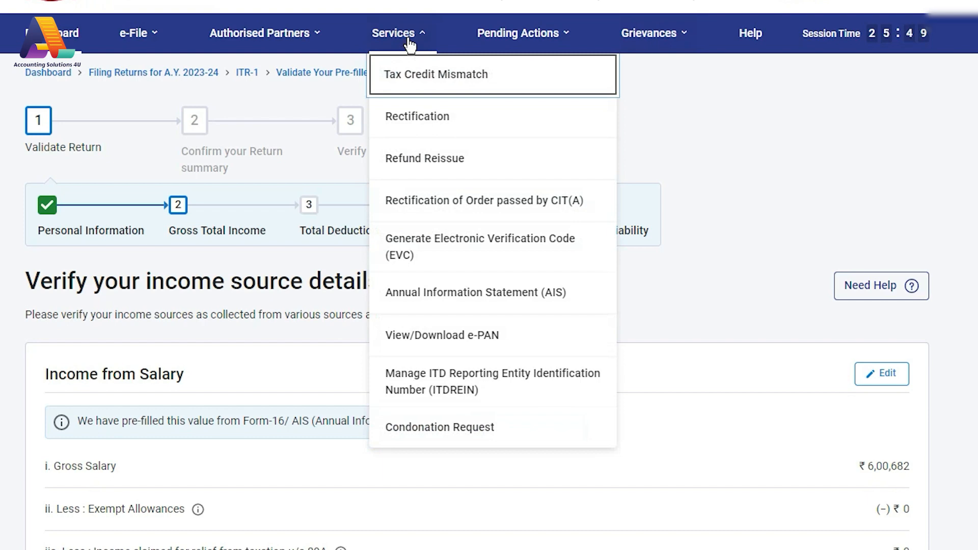
{"action": "left_click", "coordinate": [448, 301]}
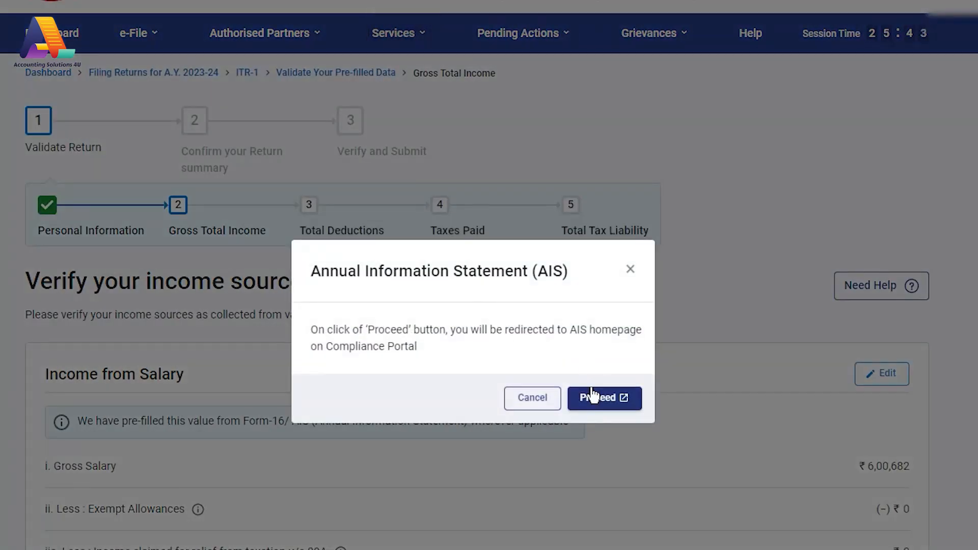
{"action": "left_click", "coordinate": [596, 398]}
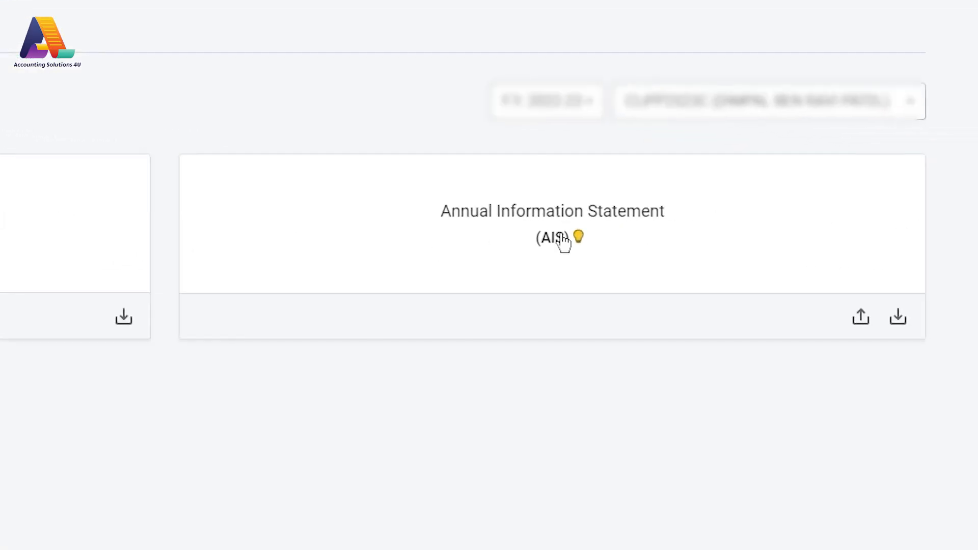
{"action": "left_click", "coordinate": [446, 246]}
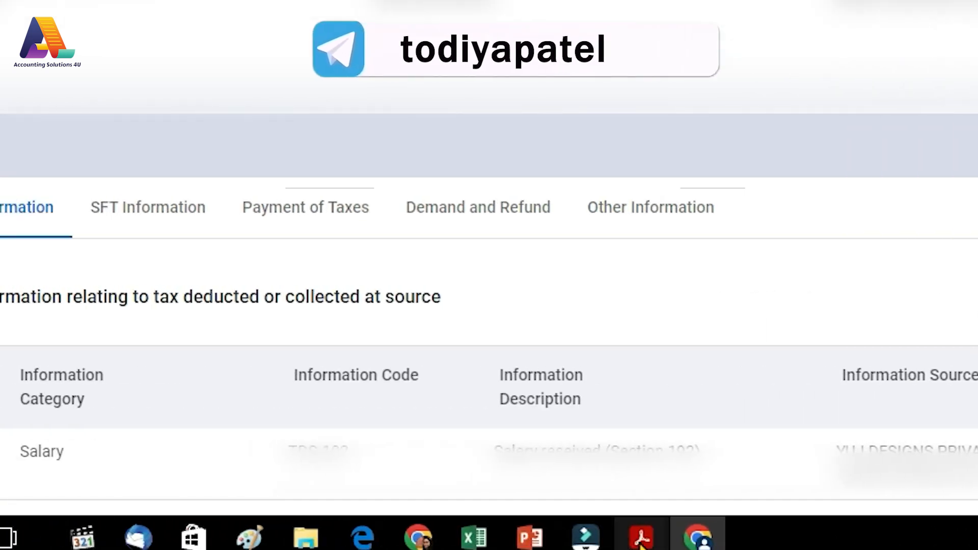
Check the gross salary in Form-16 22-23.pdf, and view the Taxpayer Information Summary on the AIS portal for comparison.
{"action": "mouse_move", "coordinate": [93, 537]}
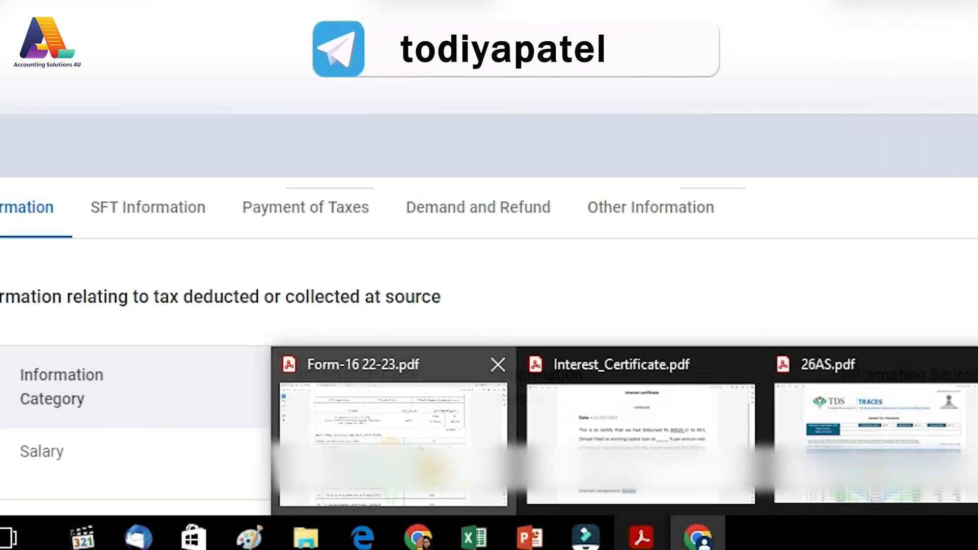
{"action": "left_click", "coordinate": [394, 443]}
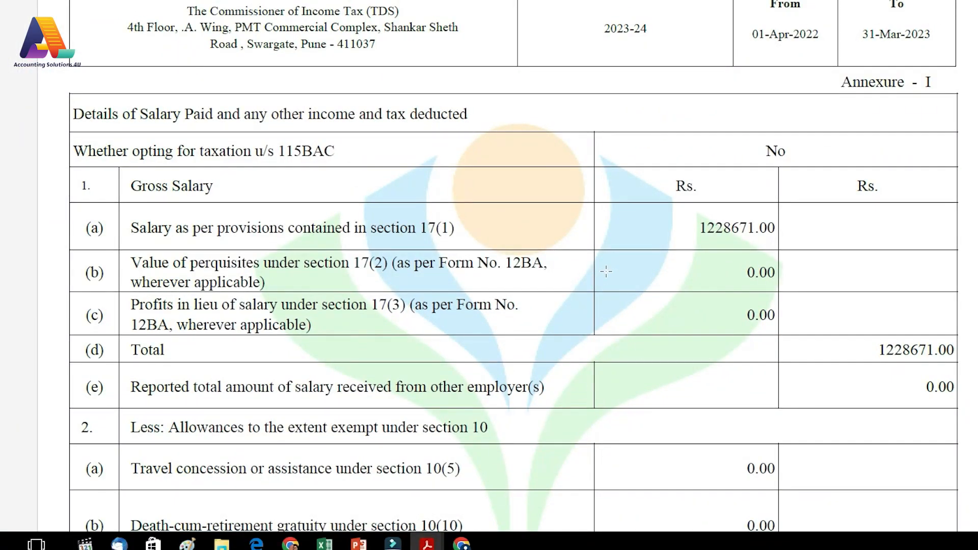
{"action": "left_click", "coordinate": [461, 544]}
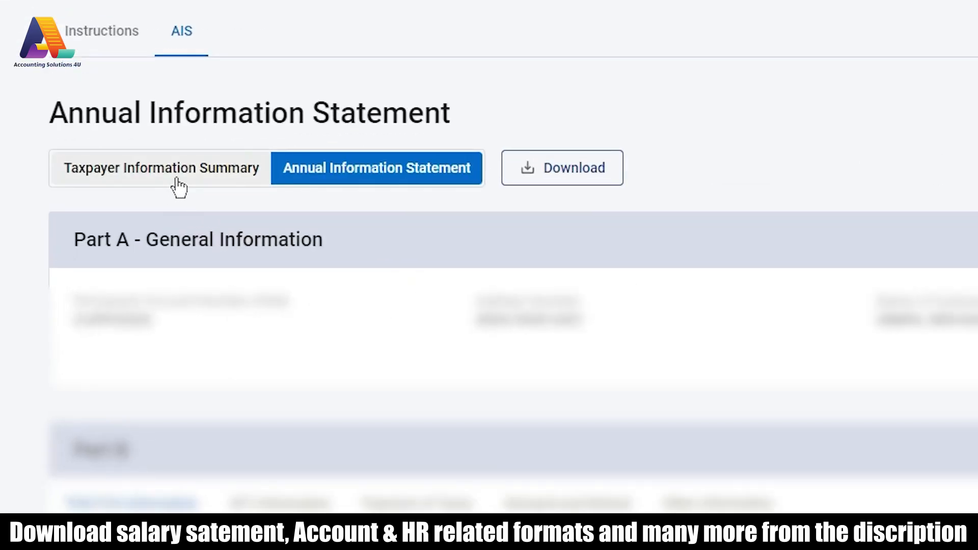
{"action": "left_click", "coordinate": [179, 187]}
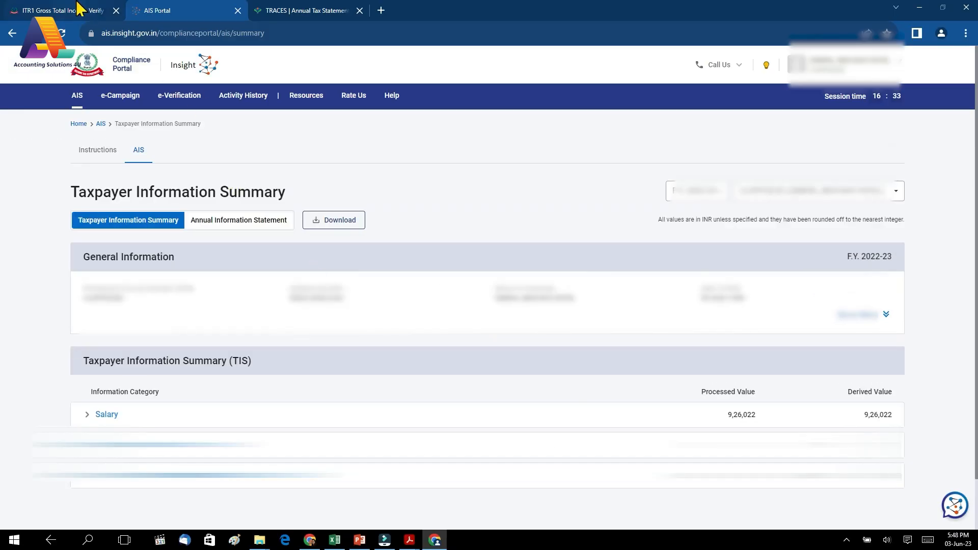
Return to the ITR-1 Gross Total Income page and open the Income from Salary details for editing.
{"action": "left_click", "coordinate": [78, 10]}
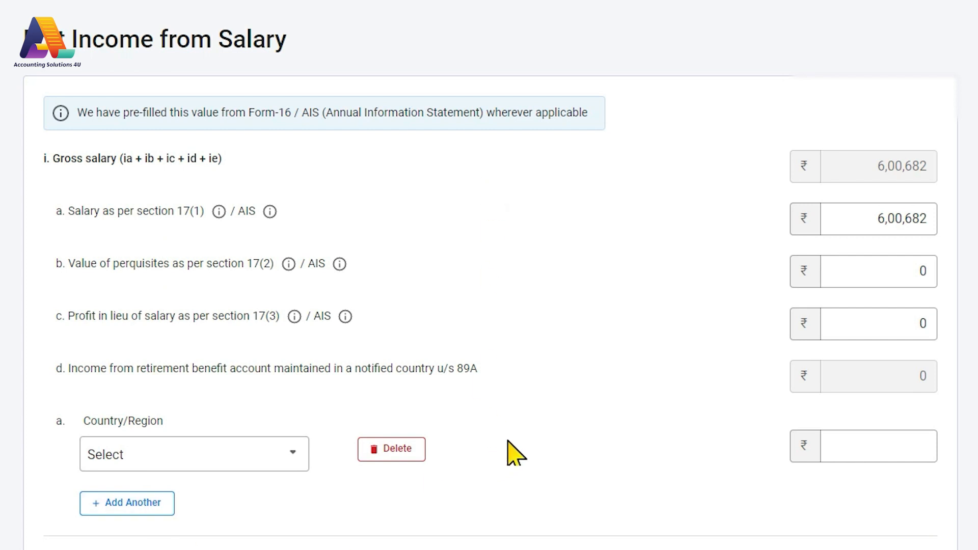
{"action": "left_click", "coordinate": [829, 226]}
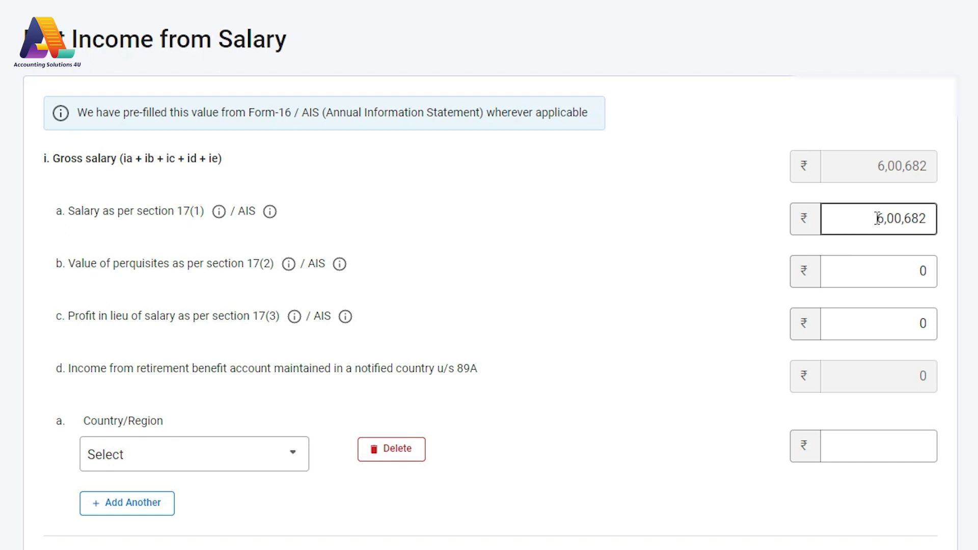
{"action": "left_click", "coordinate": [536, 294]}
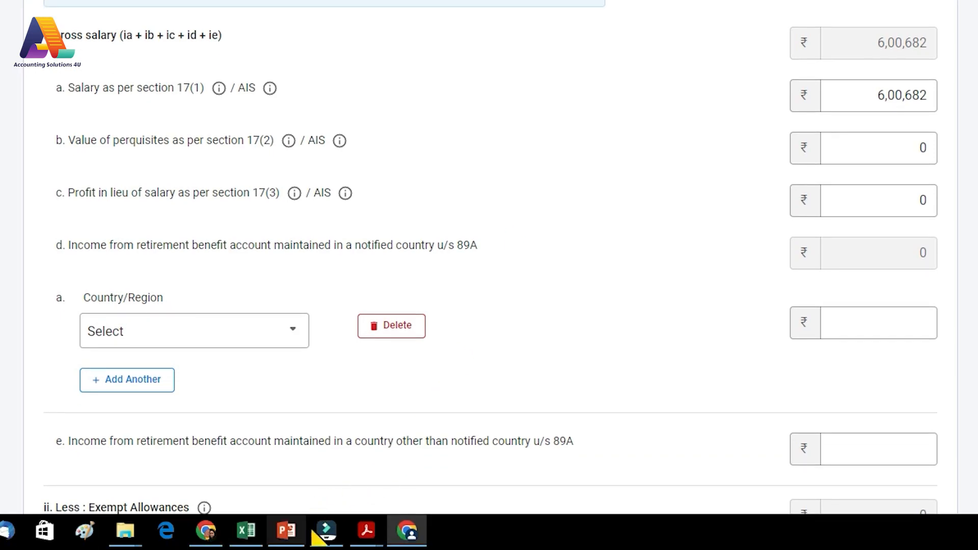
Look up the section 17(1) salary in Form 16 Part B and set Salary as per section 17(1) to 12,28,671.
{"action": "left_click", "coordinate": [366, 531]}
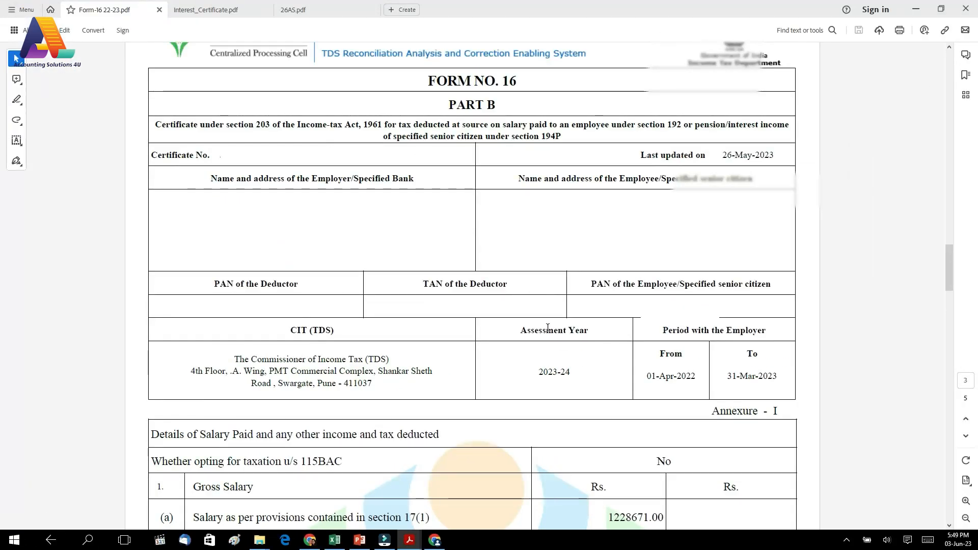
{"action": "scroll", "coordinate": [578, 421], "scroll_direction": "down", "scroll_amount": 3}
{"action": "left_click_drag", "start_coordinate": [604, 393], "coordinate": [663, 393]}
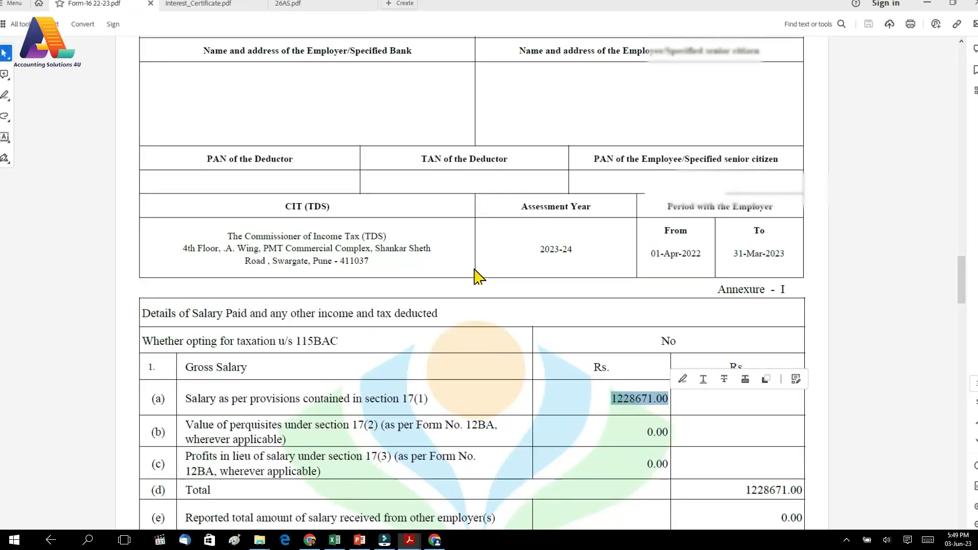
{"action": "key", "text": "alt+Tab"}
{"action": "double_click", "coordinate": [717, 270]}
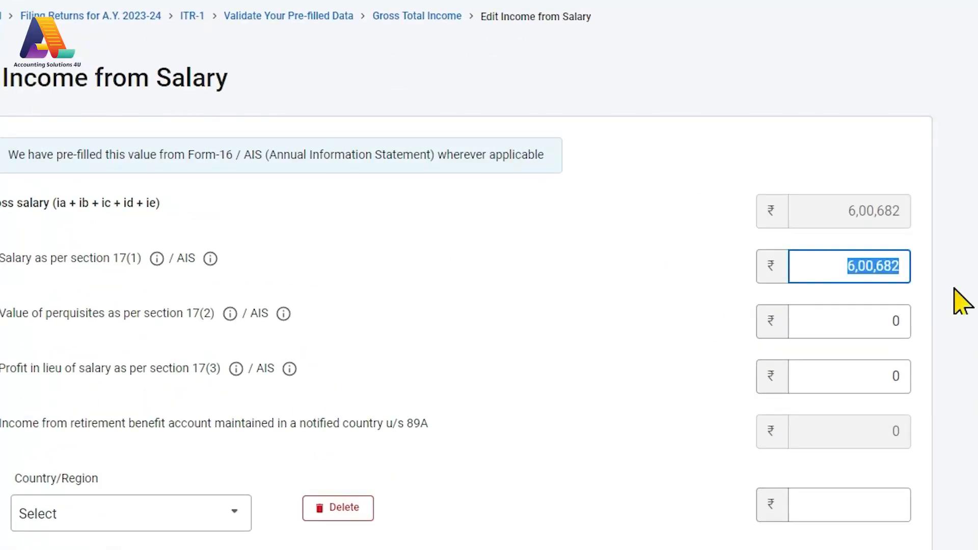
{"action": "type", "text": "12,28,671"}
{"action": "left_click", "coordinate": [727, 297]}
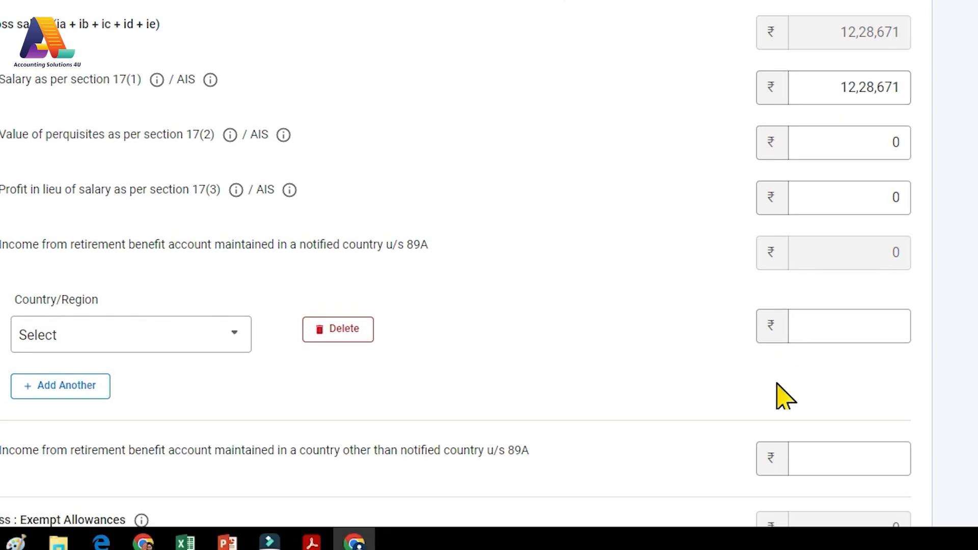
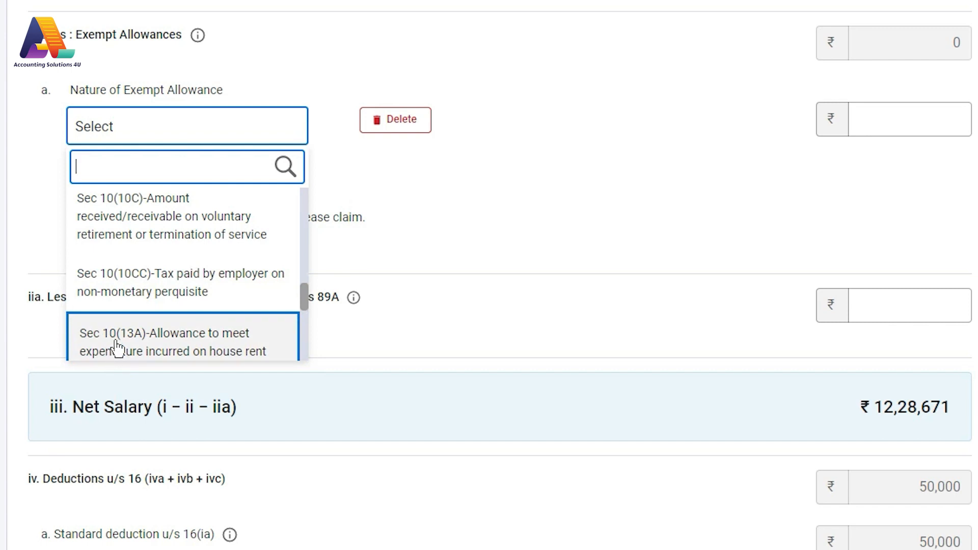
Claim the Sec 10(13A) house rent allowance as an exempt allowance of 1,71,648.
{"action": "left_click", "coordinate": [193, 346]}
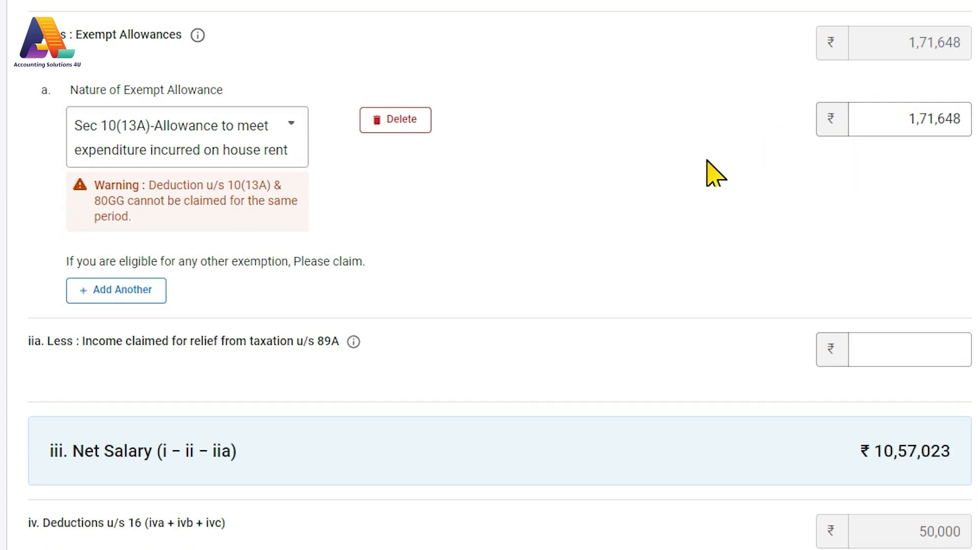
{"action": "scroll", "coordinate": [662, 275], "scroll_direction": "down", "scroll_amount": 2}
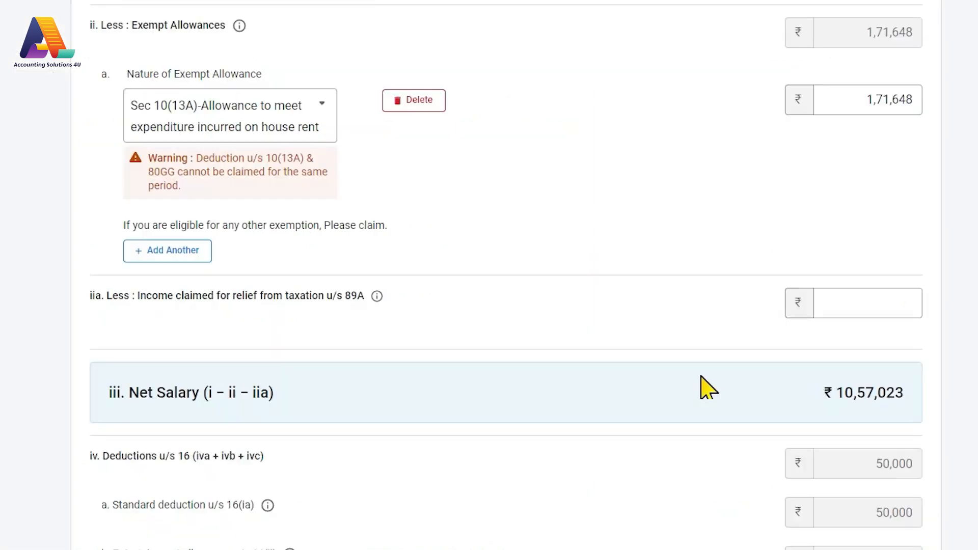
Check the section 16 deductions in Form 16 and set Professional tax u/s 16(iii) to 2,500.
{"action": "scroll", "coordinate": [703, 387], "scroll_direction": "down", "scroll_amount": 3}
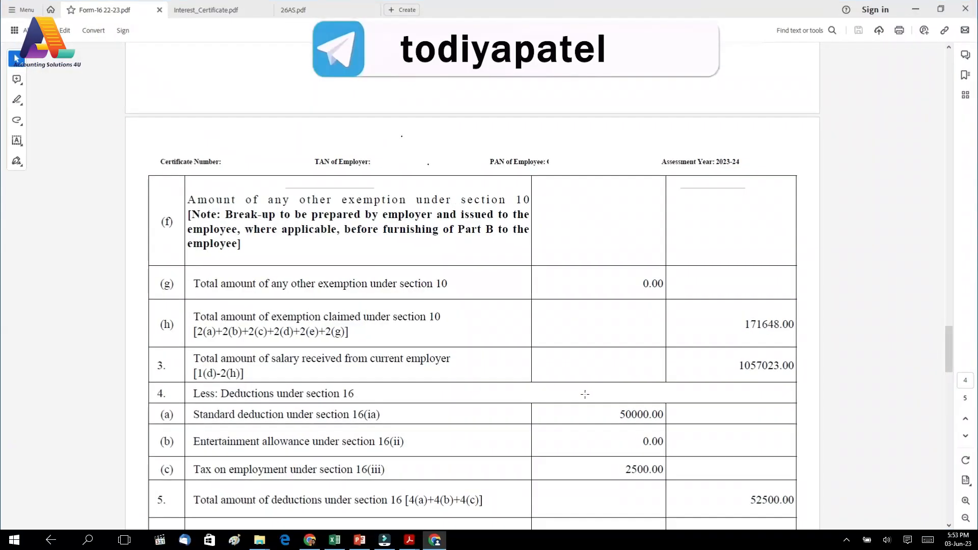
{"action": "scroll", "coordinate": [587, 400], "scroll_direction": "down", "scroll_amount": 3}
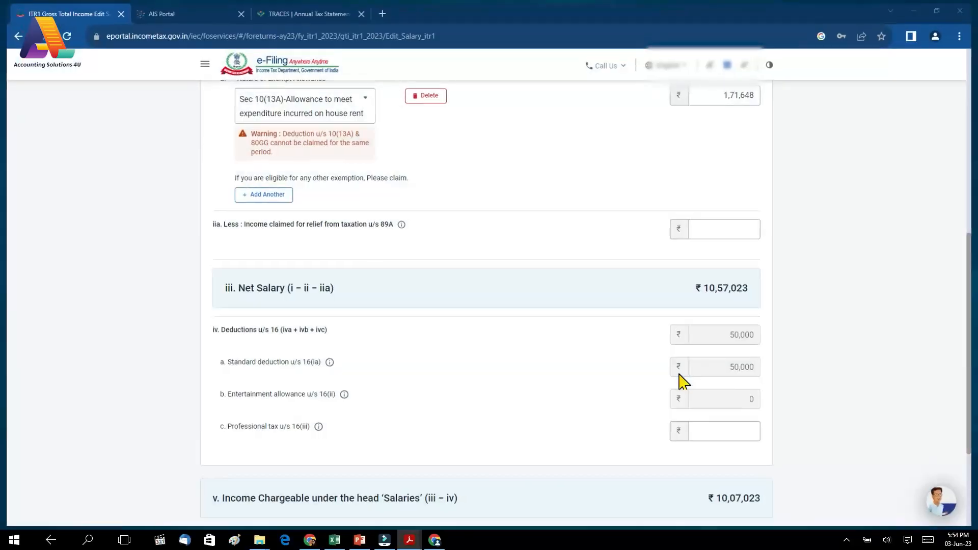
{"action": "left_click", "coordinate": [228, 428]}
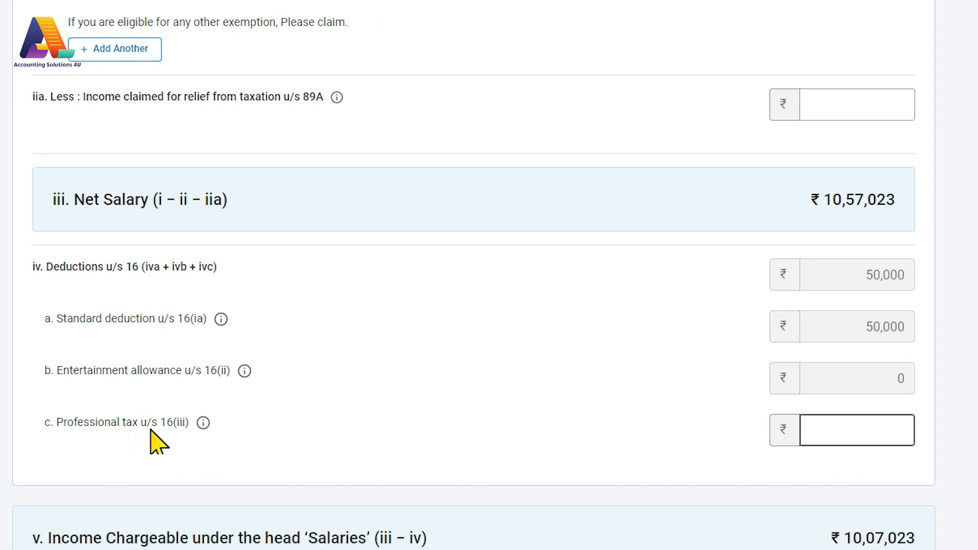
{"action": "left_click", "coordinate": [875, 430]}
{"action": "type", "text": "2500"}
{"action": "left_click", "coordinate": [555, 435]}
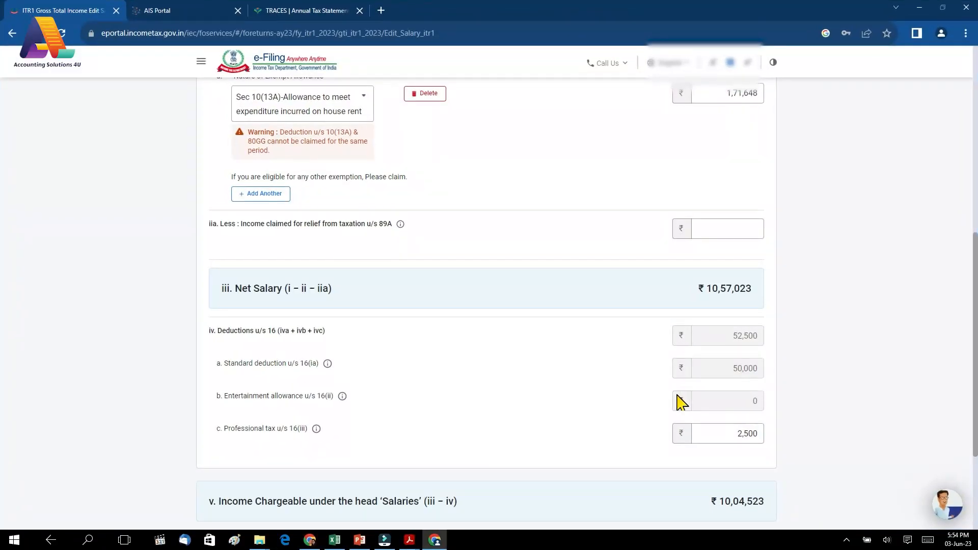
Save the completed salary details and return to the income source summary.
{"action": "scroll", "coordinate": [682, 402], "scroll_direction": "down", "scroll_amount": 3}
{"action": "left_click", "coordinate": [752, 396]}
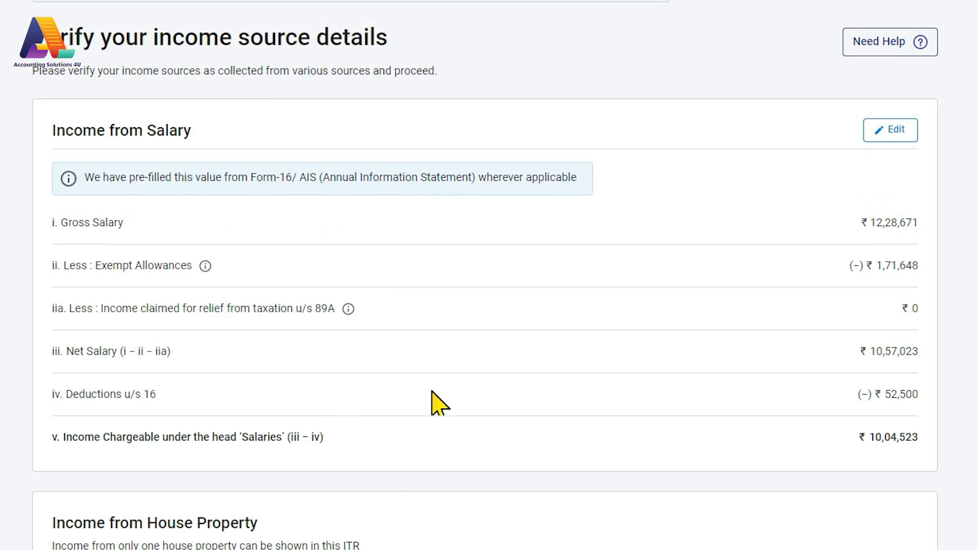
Open the breakup details for Income from House Property and choose Self Occupied as the type of house property.
{"action": "scroll", "coordinate": [521, 366], "scroll_direction": "down", "scroll_amount": 6}
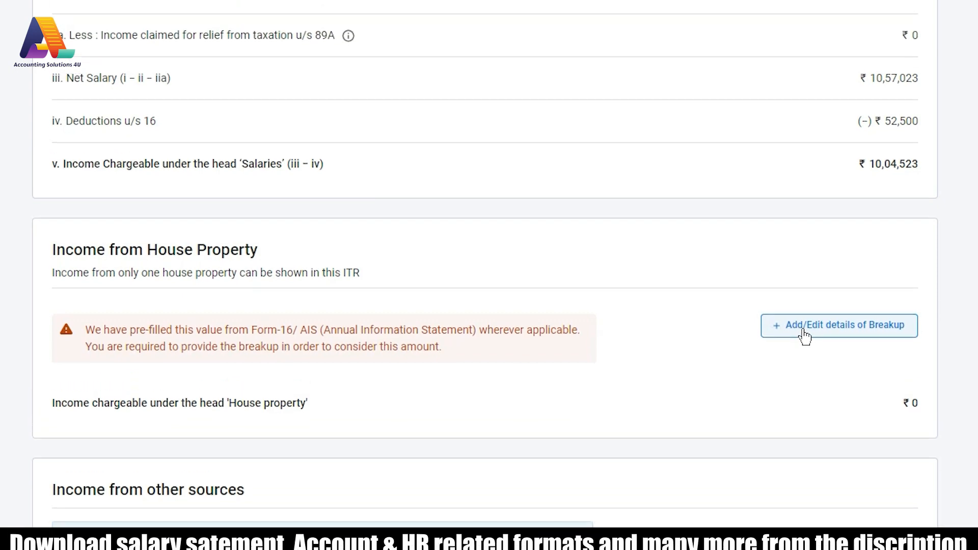
{"action": "left_click", "coordinate": [804, 362]}
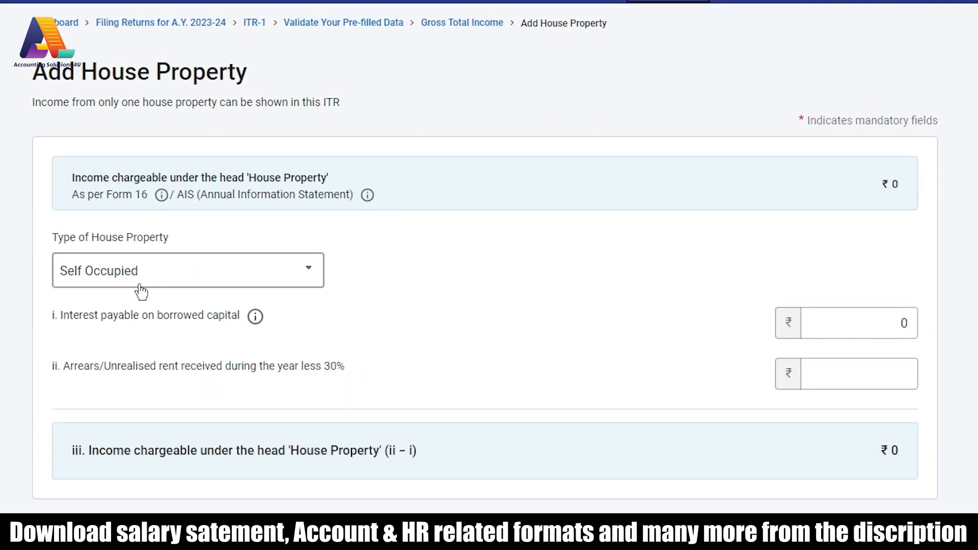
{"action": "left_click", "coordinate": [106, 283]}
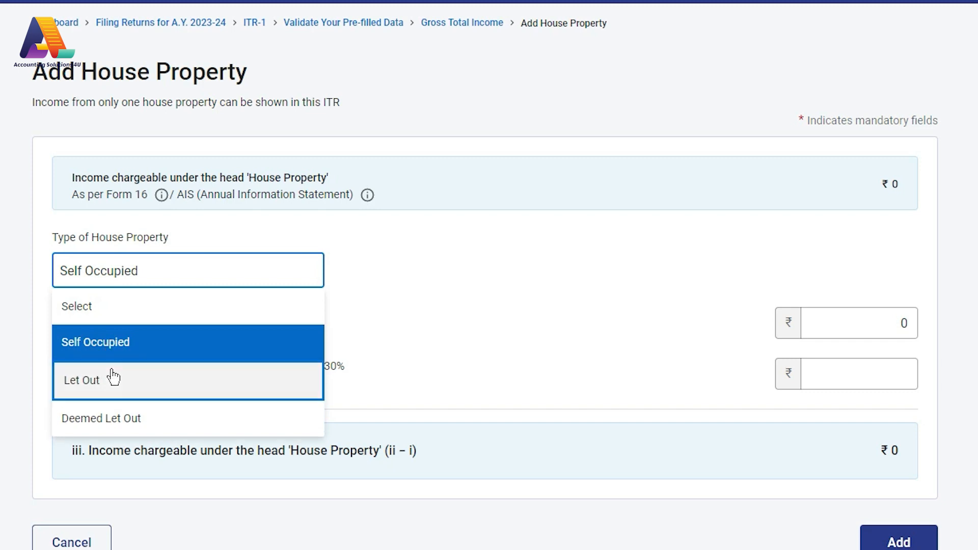
{"action": "left_click", "coordinate": [115, 346]}
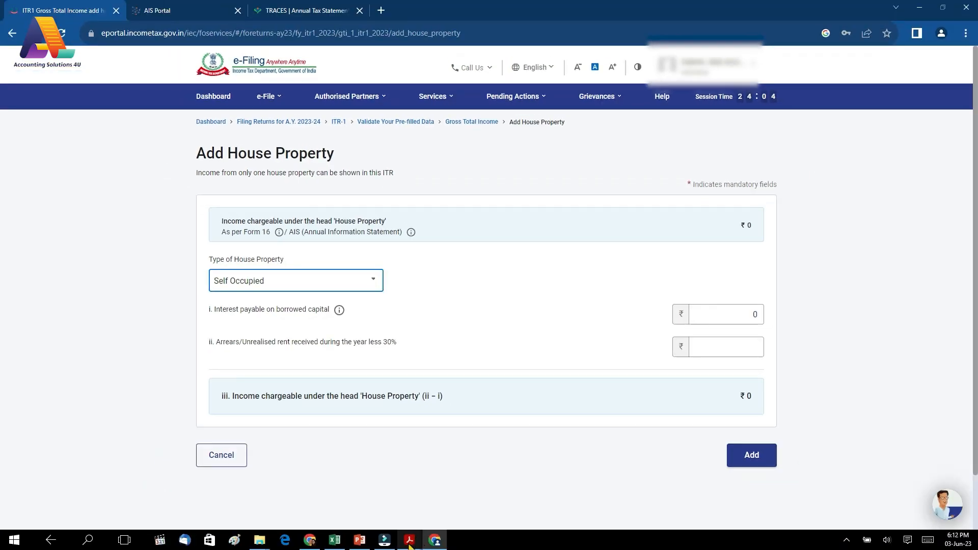
Look up the interest component in Interest_Certificate.pdf and set Interest payable on borrowed capital to 64,523.
{"action": "mouse_move", "coordinate": [410, 545]}
{"action": "left_click", "coordinate": [406, 498]}
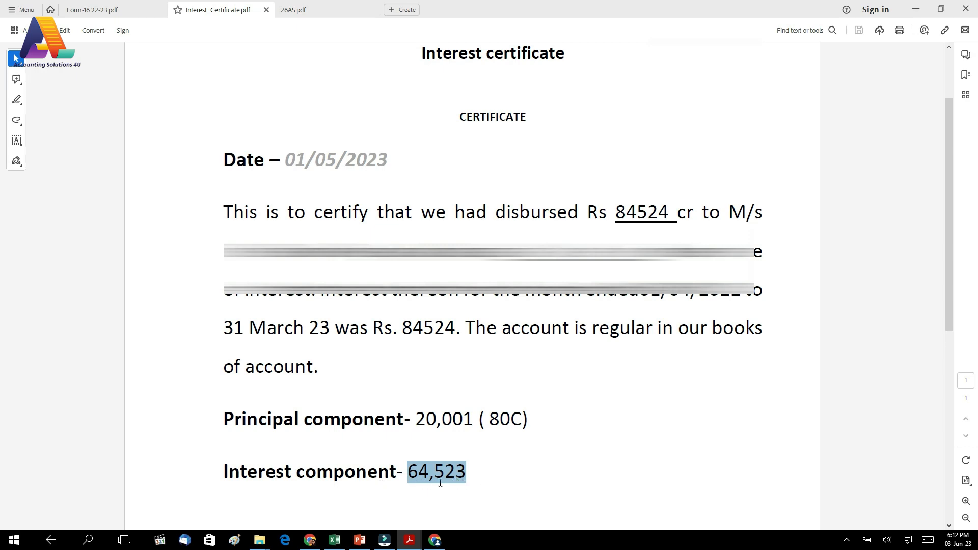
{"action": "left_click", "coordinate": [437, 544]}
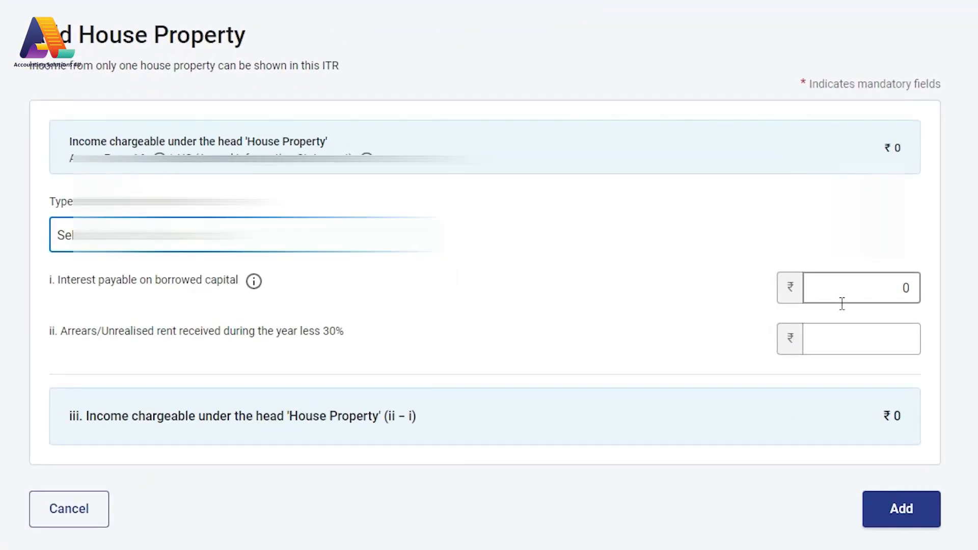
{"action": "left_click", "coordinate": [708, 313]}
{"action": "key", "text": "BackSpace"}
{"action": "type", "text": "64,523"}
{"action": "left_click", "coordinate": [627, 288]}
{"action": "left_click", "coordinate": [867, 296]}
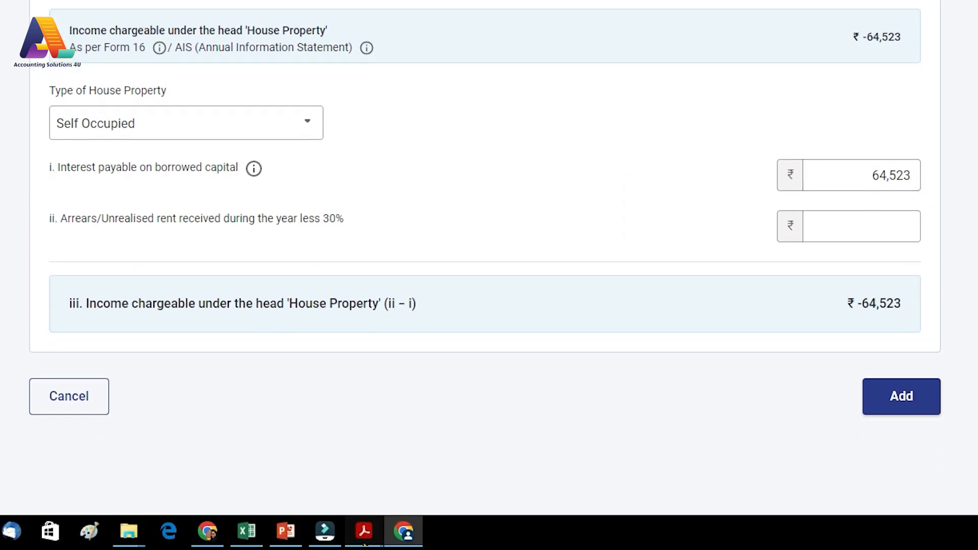
Try to set Interest payable on borrowed capital to 2,50,000 for the self-occupied property.
{"action": "mouse_move", "coordinate": [364, 531]}
{"action": "left_click", "coordinate": [367, 448]}
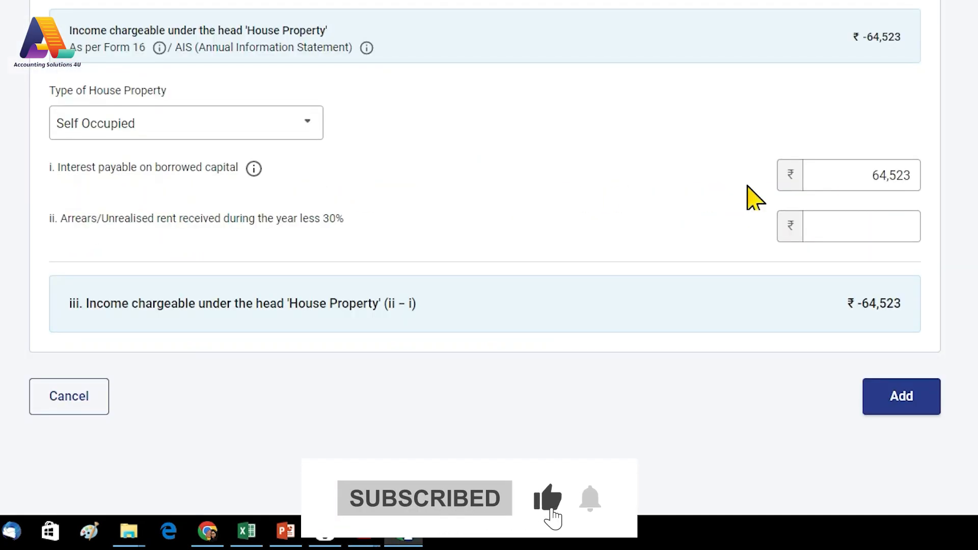
{"action": "left_click", "coordinate": [830, 177]}
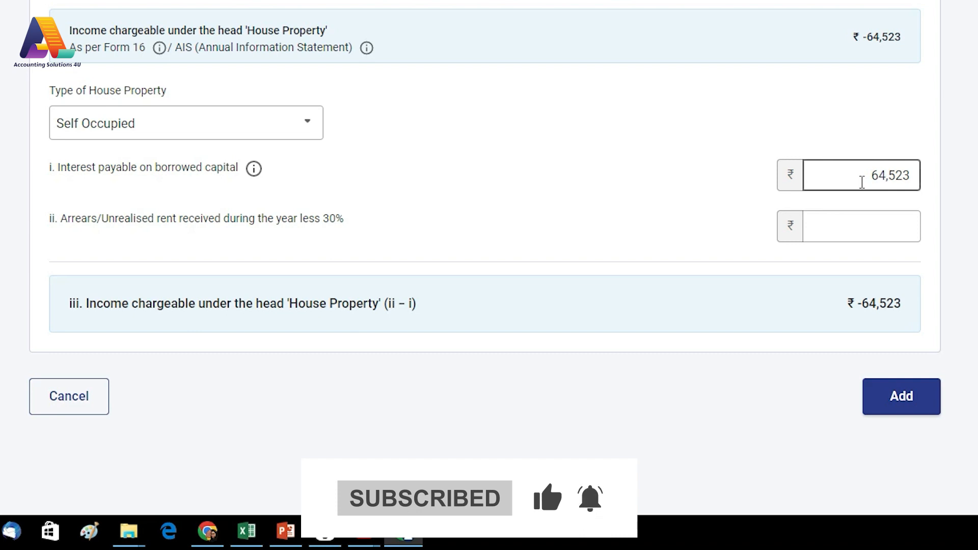
{"action": "left_click_drag", "start_coordinate": [862, 182], "coordinate": [960, 185]}
{"action": "type", "text": "250000"}
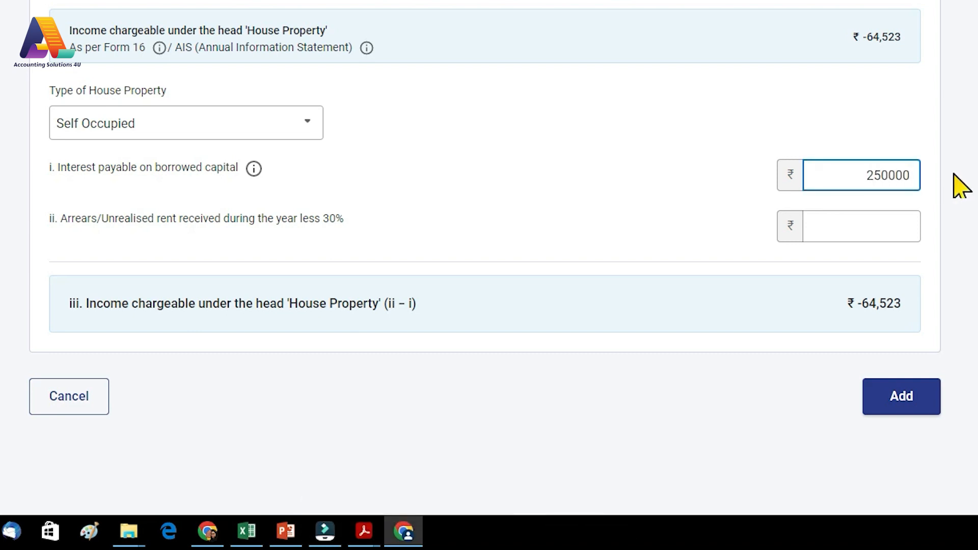
{"action": "left_click", "coordinate": [955, 175]}
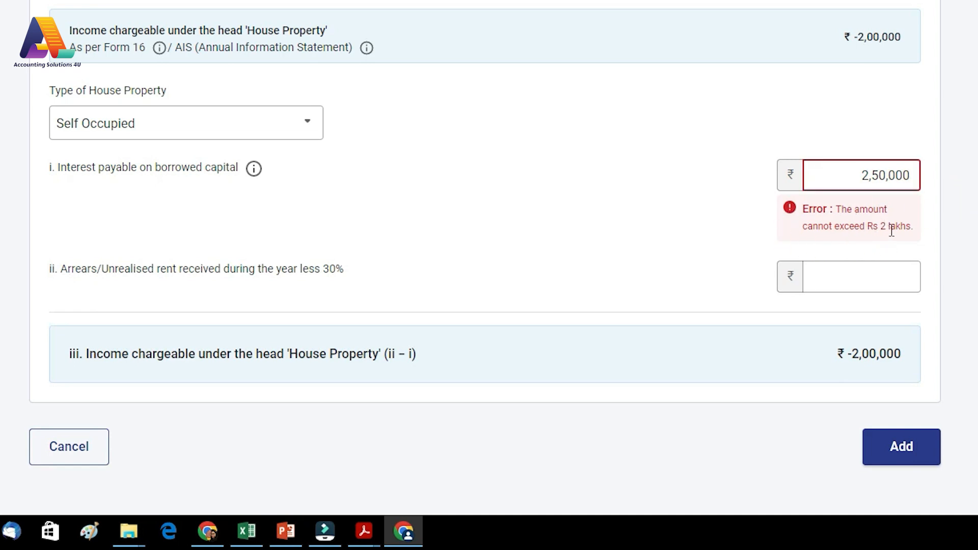
Set the interest on borrowed capital to 65,235 and the arrears of rent to 0, then cancel adding the house property.
{"action": "left_click_drag", "start_coordinate": [856, 184], "coordinate": [967, 192]}
{"action": "type", "text": "65235"}
{"action": "left_click", "coordinate": [710, 214]}
{"action": "left_click", "coordinate": [885, 218]}
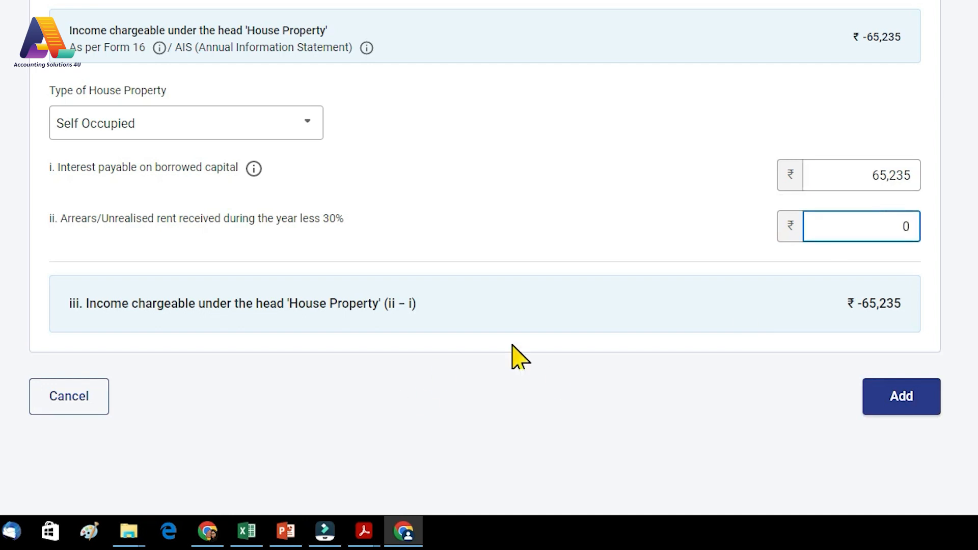
{"action": "left_click", "coordinate": [436, 363]}
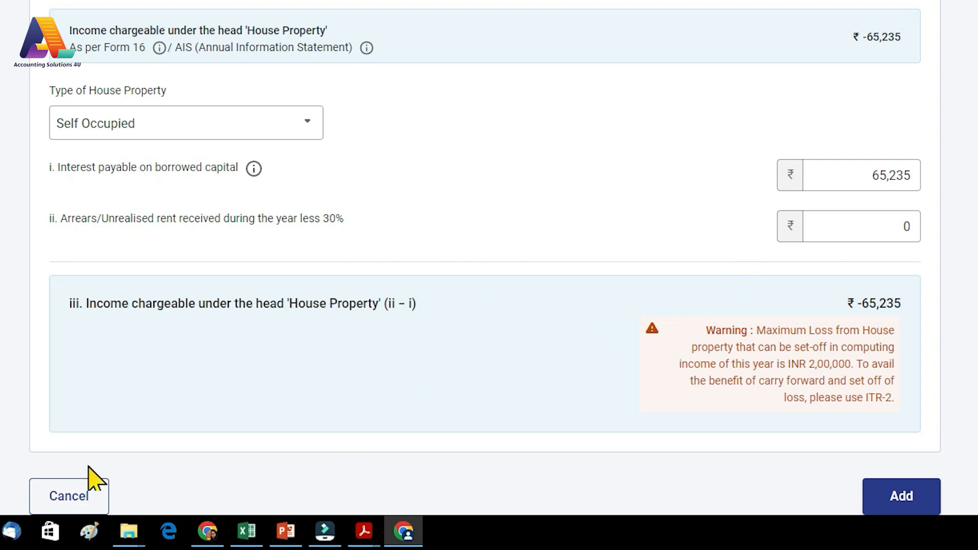
{"action": "left_click", "coordinate": [69, 497]}
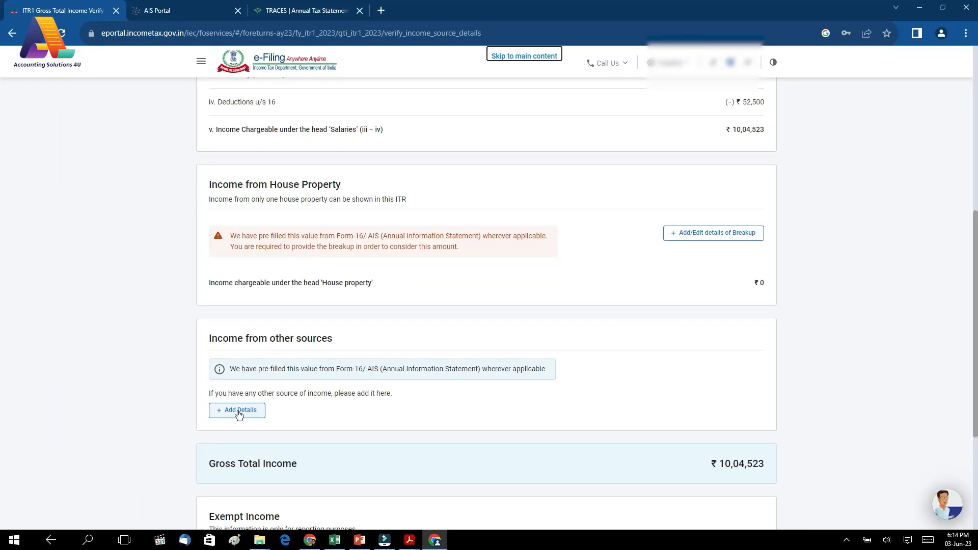
Open the Income from Other Sources questions and switch the savings bank interest answer to Yes and back to No.
{"action": "left_click", "coordinate": [239, 412]}
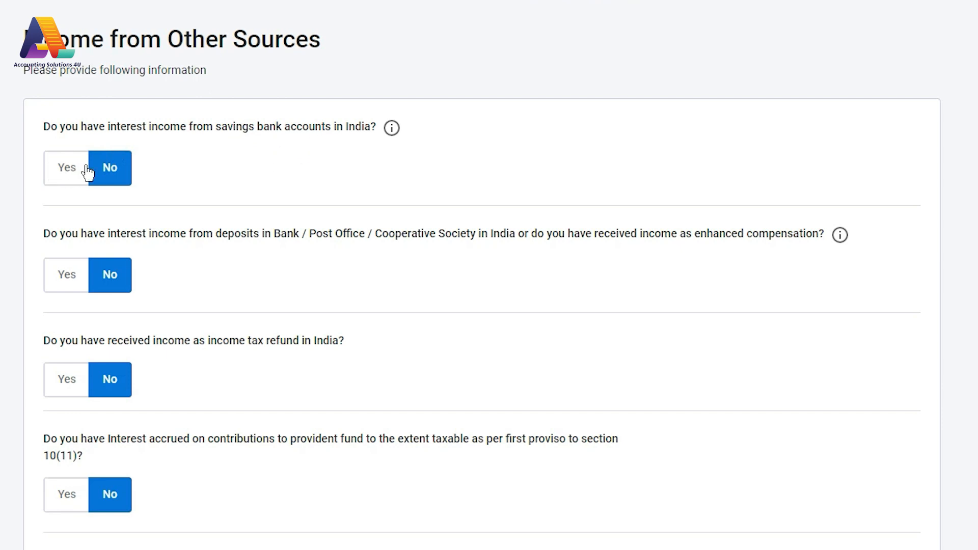
{"action": "left_click", "coordinate": [68, 176]}
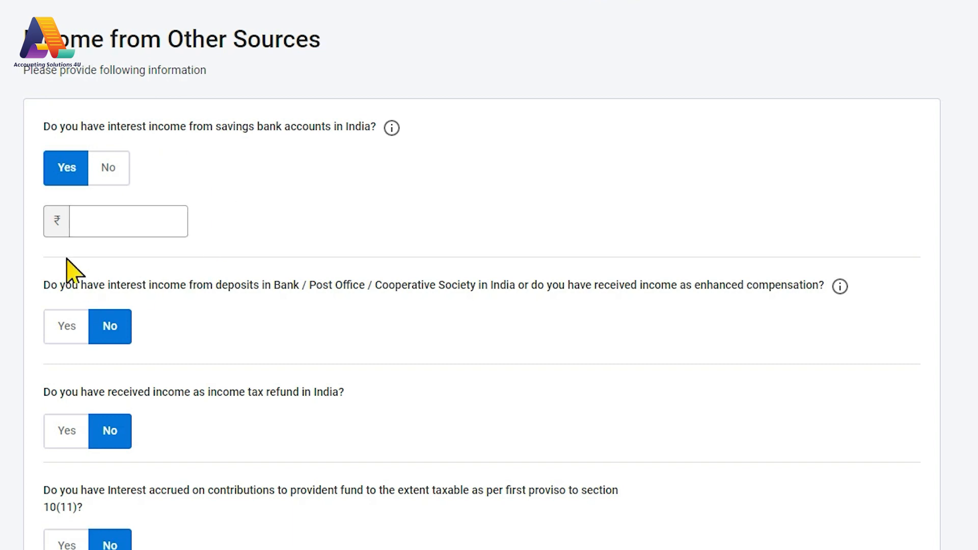
{"action": "left_click", "coordinate": [132, 224]}
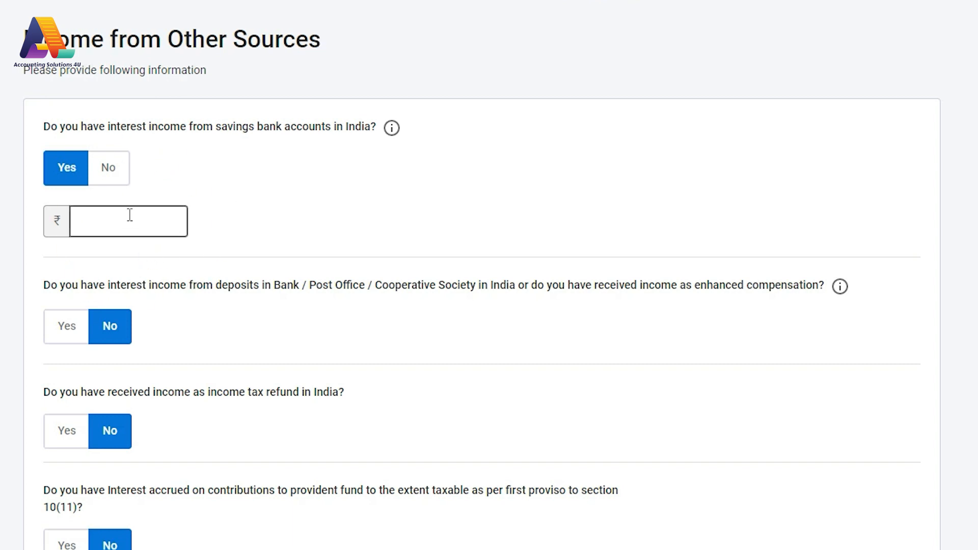
{"action": "left_click", "coordinate": [107, 171]}
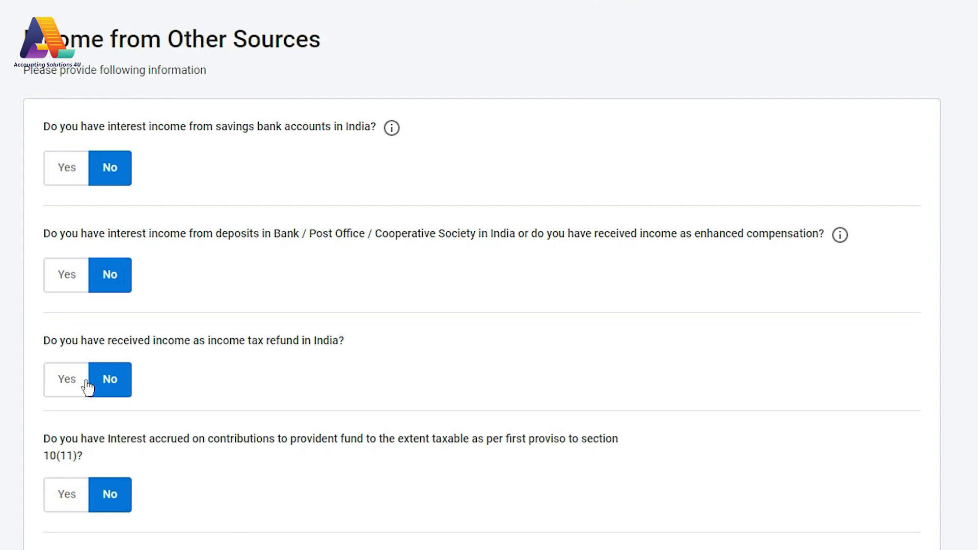
Review the remaining Income from Other Sources questions and continue with every answer set to No.
{"action": "scroll", "coordinate": [240, 266], "scroll_direction": "down", "scroll_amount": 5}
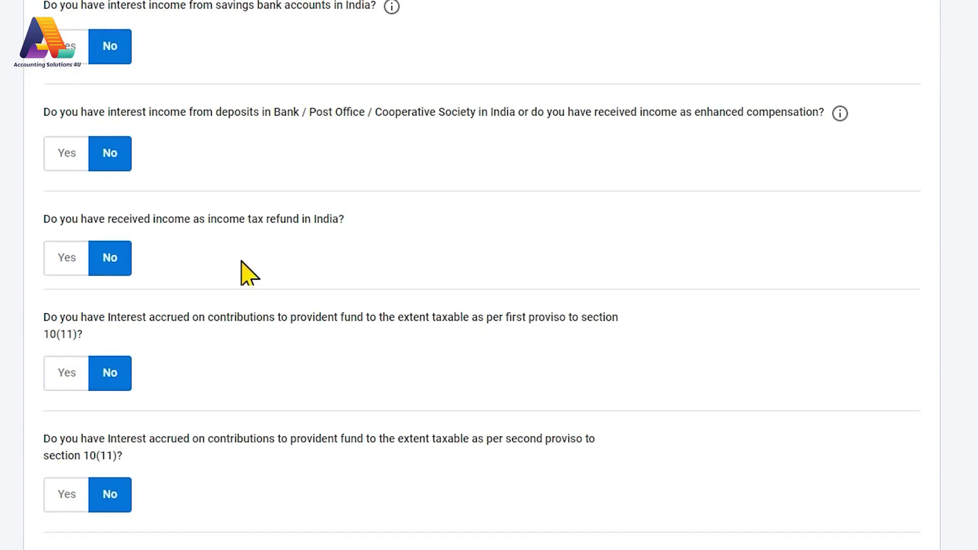
{"action": "scroll", "coordinate": [313, 430], "scroll_direction": "down", "scroll_amount": 4}
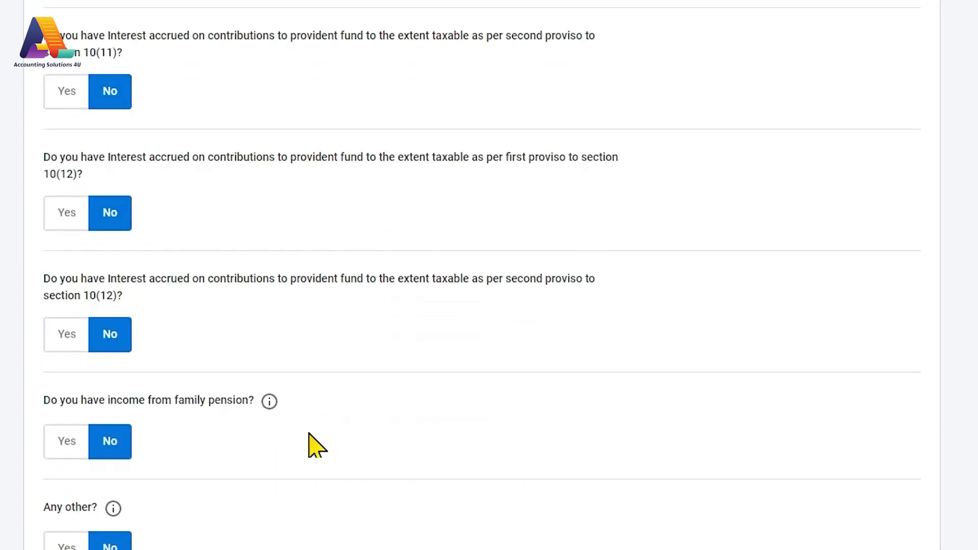
{"action": "scroll", "coordinate": [310, 443], "scroll_direction": "down", "scroll_amount": 3}
{"action": "scroll", "coordinate": [316, 445], "scroll_direction": "down", "scroll_amount": 2}
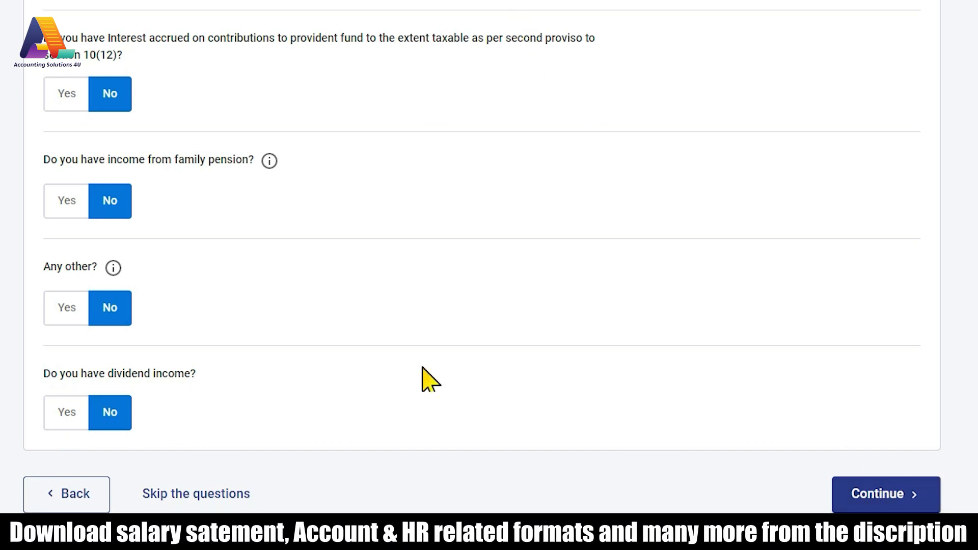
{"action": "left_click", "coordinate": [876, 505]}
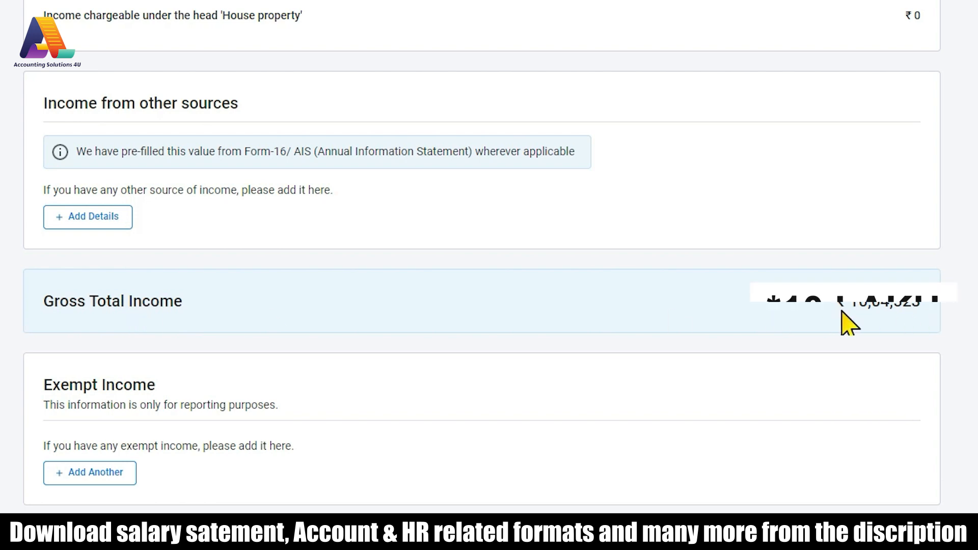
Check the Gross Total Income against Form-16 22-23.pdf and confirm the income section.
{"action": "scroll", "coordinate": [841, 317], "scroll_direction": "down", "scroll_amount": 2}
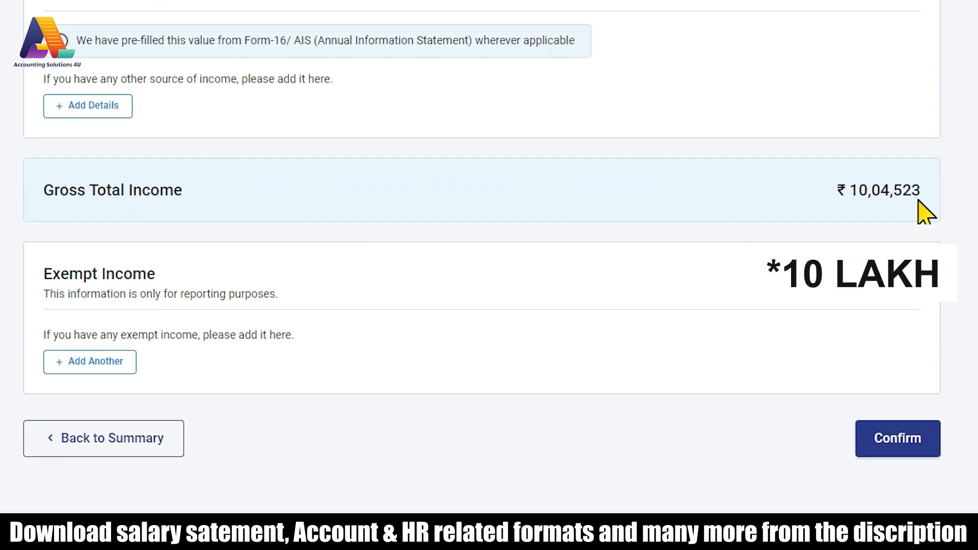
{"action": "mouse_move", "coordinate": [359, 538]}
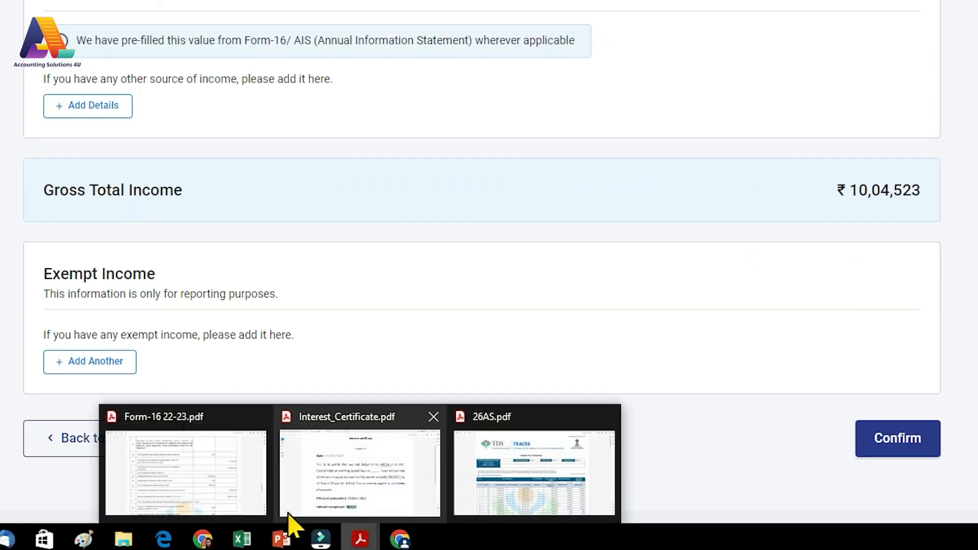
{"action": "left_click", "coordinate": [170, 492]}
{"action": "scroll", "coordinate": [799, 177], "scroll_direction": "down", "scroll_amount": 5}
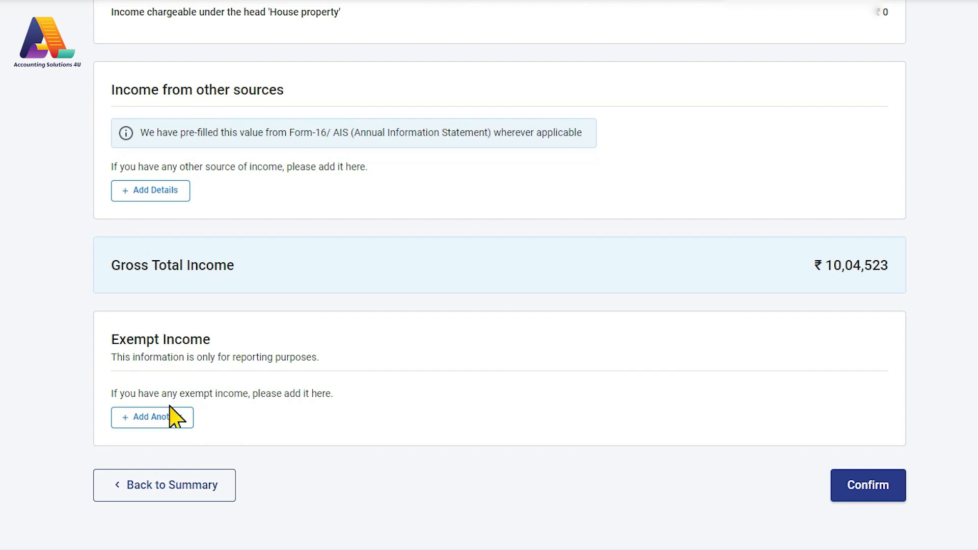
{"action": "left_click", "coordinate": [868, 485]}
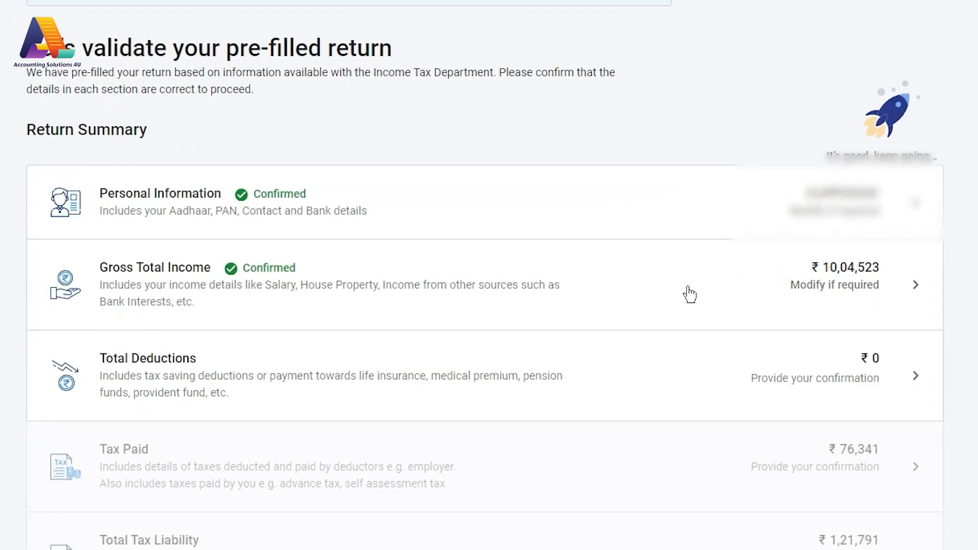
Open the Total Deductions section and look up the deductible section 80C amount in Form 16.
{"action": "scroll", "coordinate": [484, 346], "scroll_direction": "down", "scroll_amount": 2}
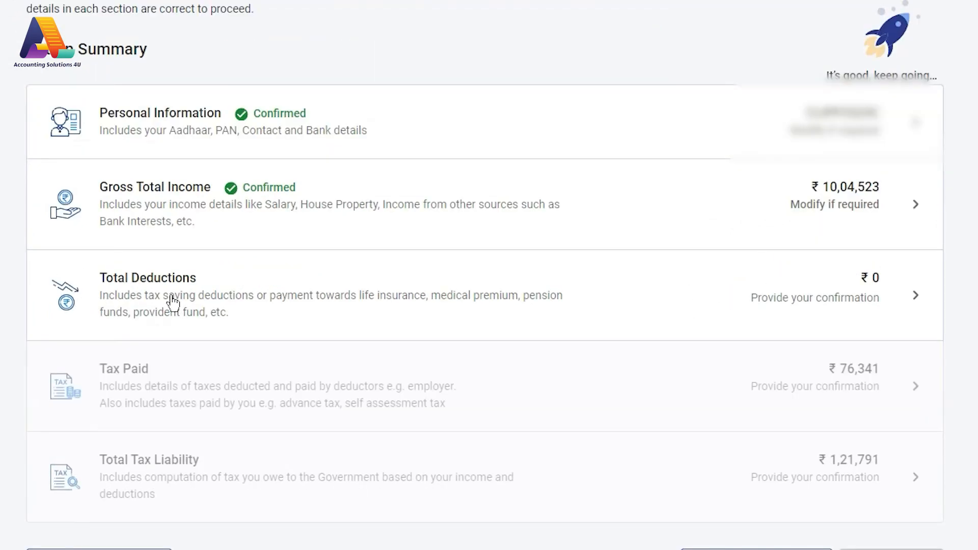
{"action": "left_click", "coordinate": [209, 307]}
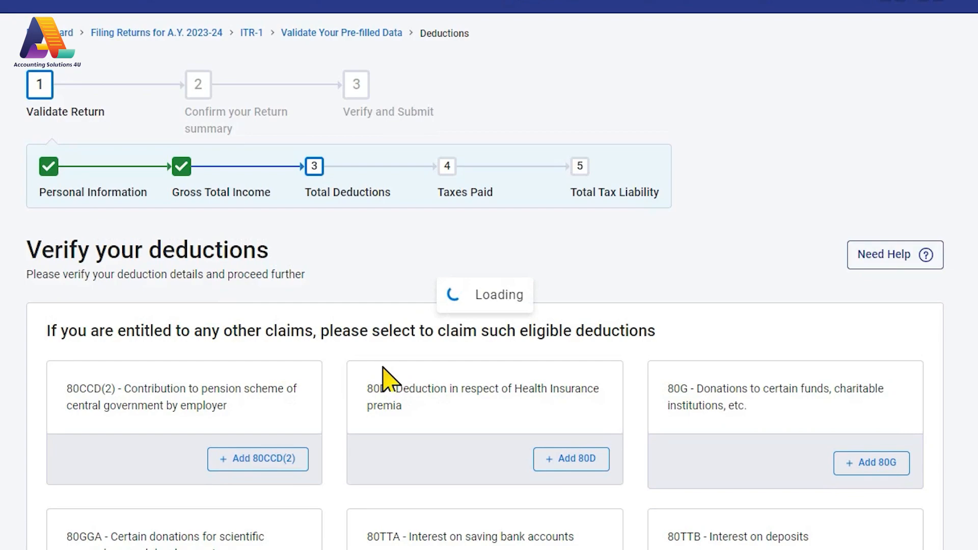
{"action": "scroll", "coordinate": [384, 379], "scroll_direction": "down", "scroll_amount": 2}
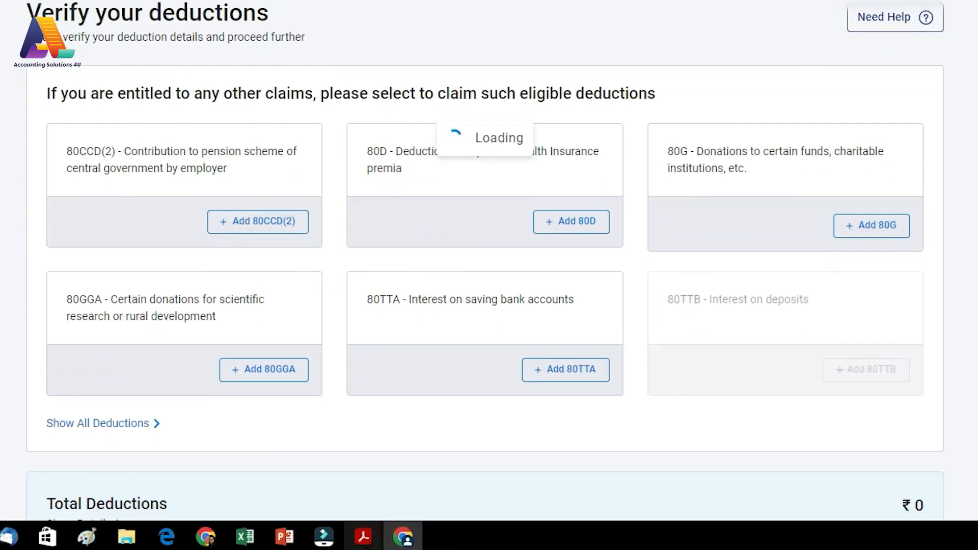
{"action": "mouse_move", "coordinate": [365, 541]}
{"action": "left_click", "coordinate": [187, 474]}
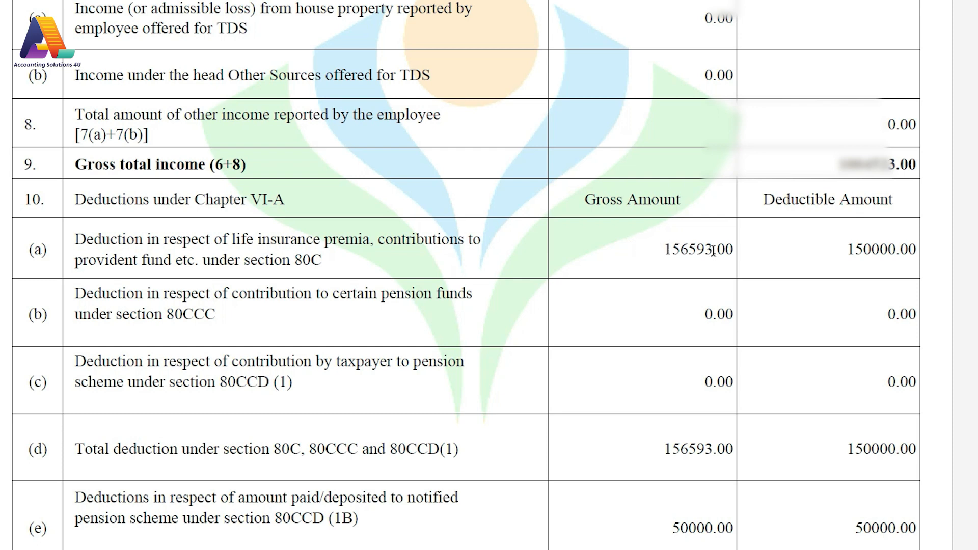
{"action": "double_click", "coordinate": [859, 249]}
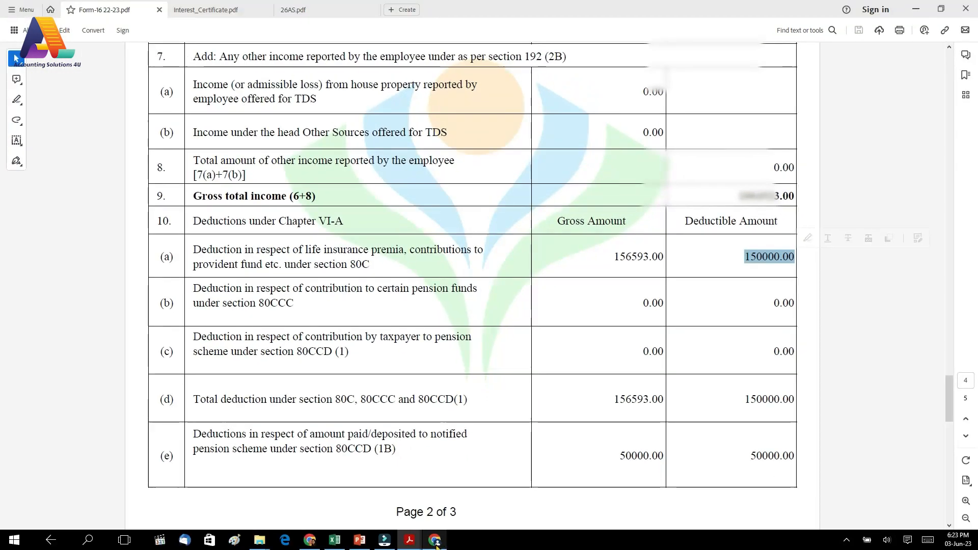
Return to the deductions page, show all deductions, and select 80C for life insurance premia.
{"action": "mouse_move", "coordinate": [436, 541]}
{"action": "left_click", "coordinate": [435, 497]}
{"action": "scroll", "coordinate": [349, 375], "scroll_direction": "down", "scroll_amount": 2}
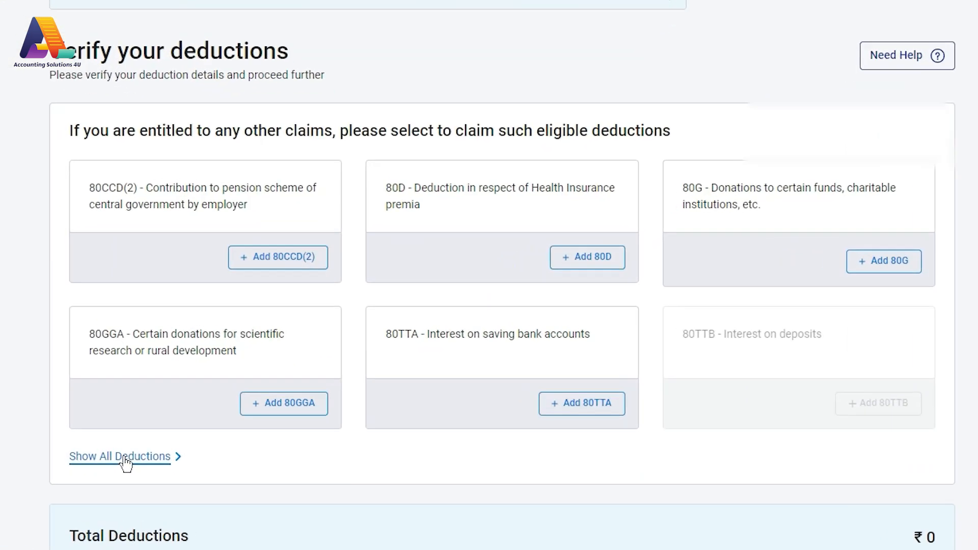
{"action": "left_click", "coordinate": [109, 474]}
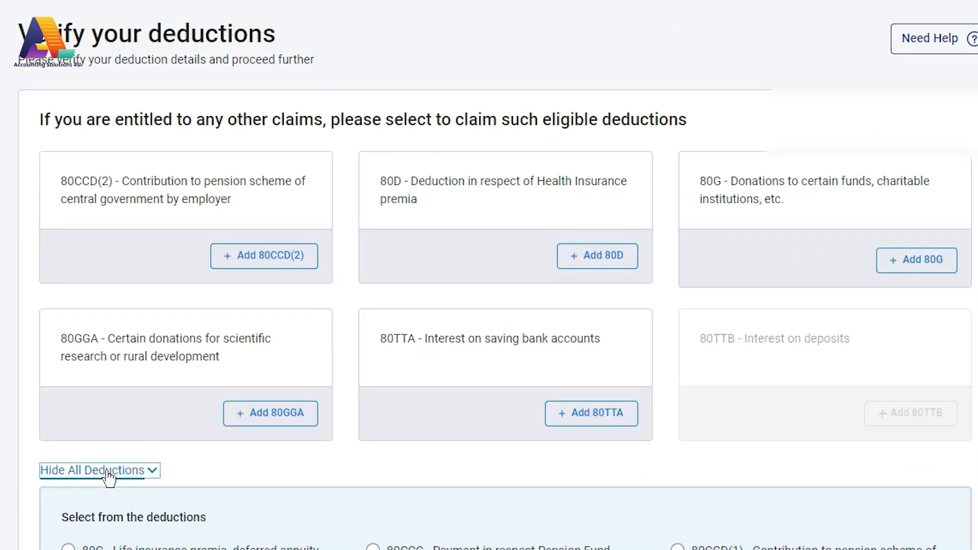
{"action": "scroll", "coordinate": [109, 474], "scroll_direction": "down", "scroll_amount": 3}
{"action": "left_click", "coordinate": [66, 379]}
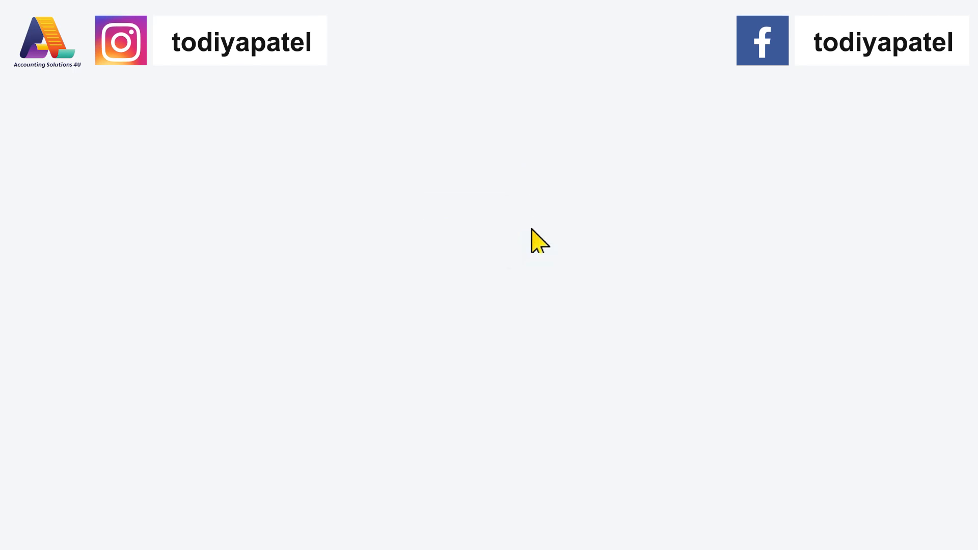
Set the section 80C deduction for life insurance premia and provident fund contributions to 1,50,000.
{"action": "left_click", "coordinate": [843, 128]}
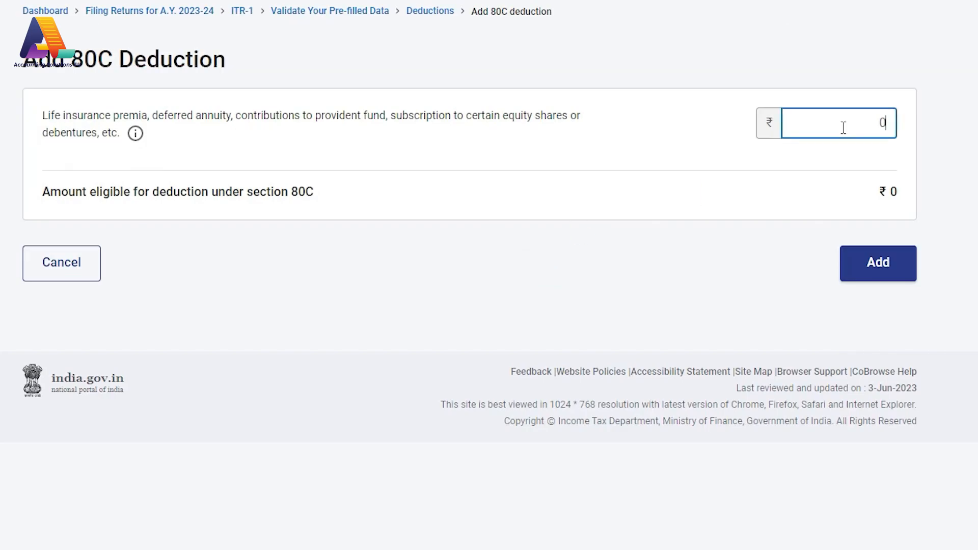
{"action": "type", "text": "1,50,000"}
{"action": "left_click", "coordinate": [790, 212]}
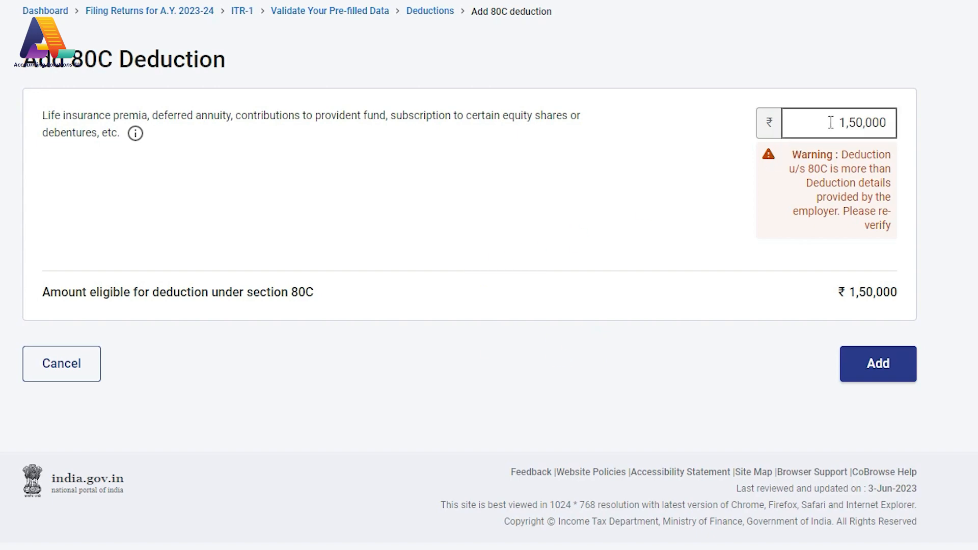
Check the 80C principal component in Interest_Certificate.pdf and add the 80C deduction to the return.
{"action": "left_click", "coordinate": [360, 476]}
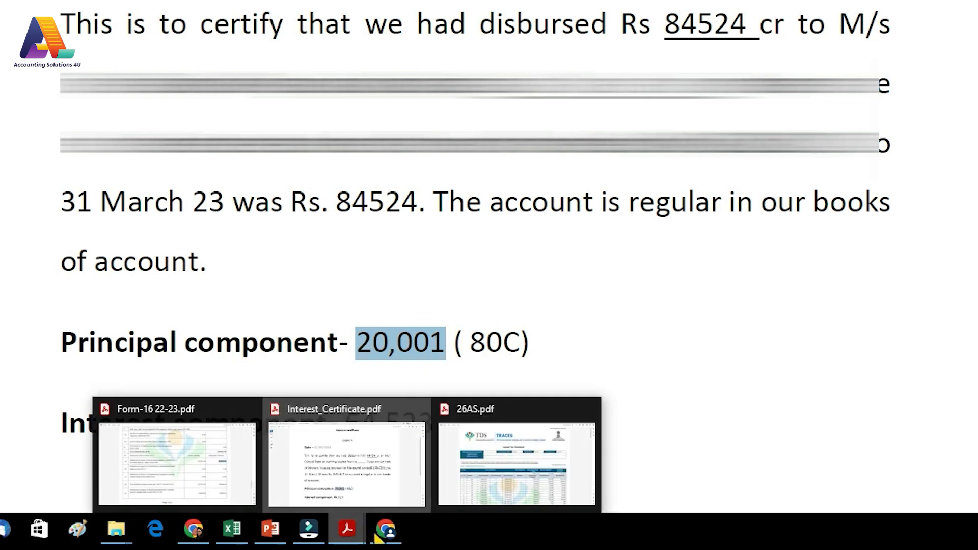
{"action": "left_click", "coordinate": [387, 529]}
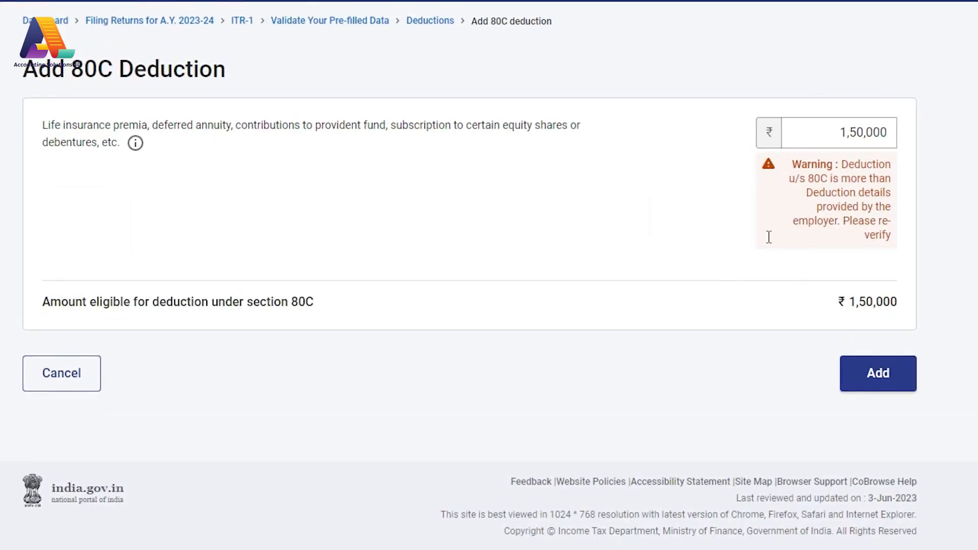
{"action": "left_click", "coordinate": [856, 135]}
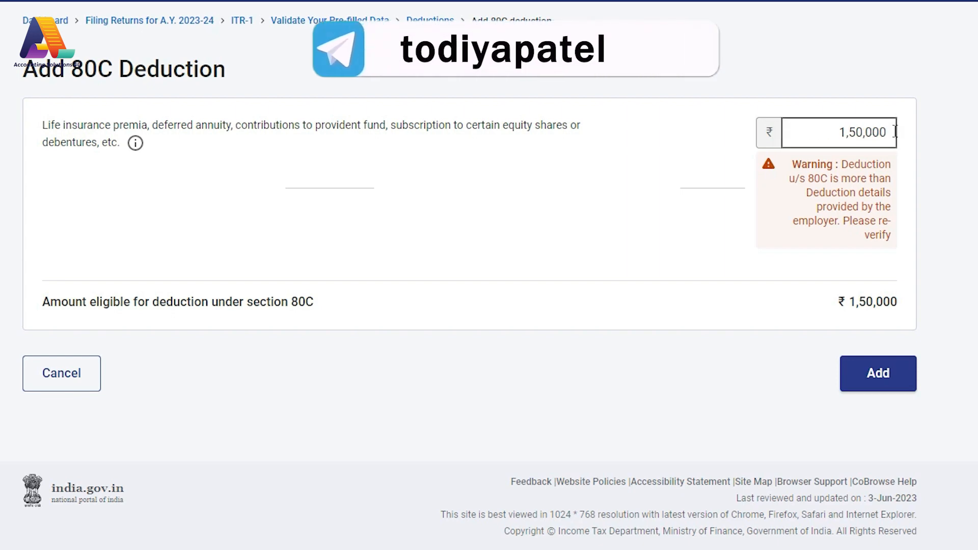
{"action": "left_click", "coordinate": [873, 392]}
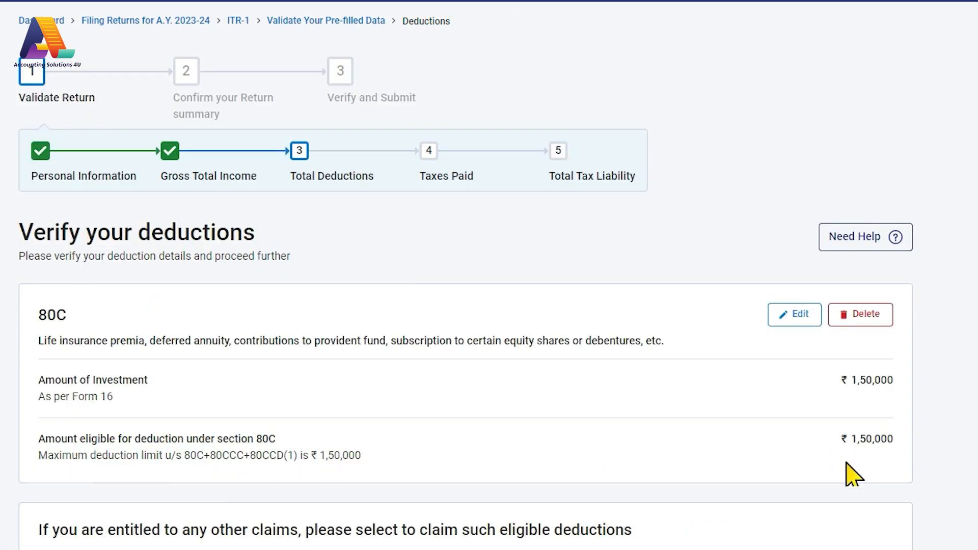
Look up the section 80CCD(1B) pension scheme deduction in Form-16 22-23.pdf.
{"action": "scroll", "coordinate": [730, 360], "scroll_direction": "down", "scroll_amount": 2}
{"action": "mouse_move", "coordinate": [354, 518]}
{"action": "left_click", "coordinate": [212, 468]}
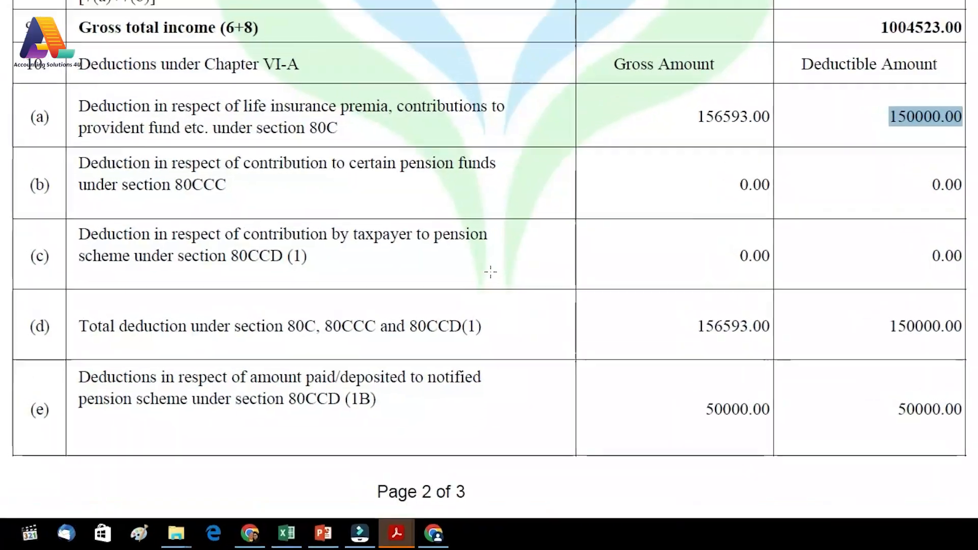
{"action": "scroll", "coordinate": [490, 271], "scroll_direction": "down", "scroll_amount": 3}
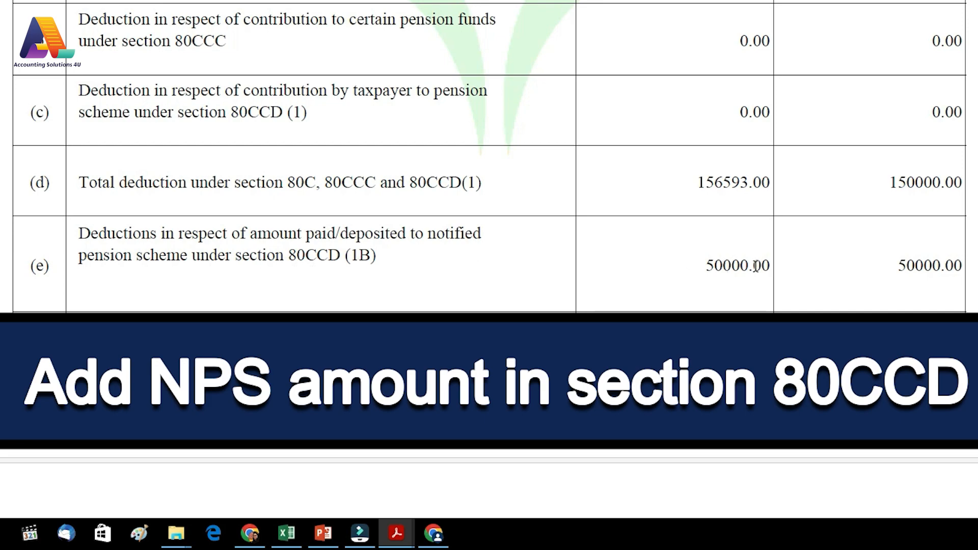
Return to the deductions page, show all deductions, and choose to add 80CCD(1B) for the Central Government pension scheme.
{"action": "left_click", "coordinate": [433, 534]}
{"action": "scroll", "coordinate": [509, 153], "scroll_direction": "down", "scroll_amount": 3}
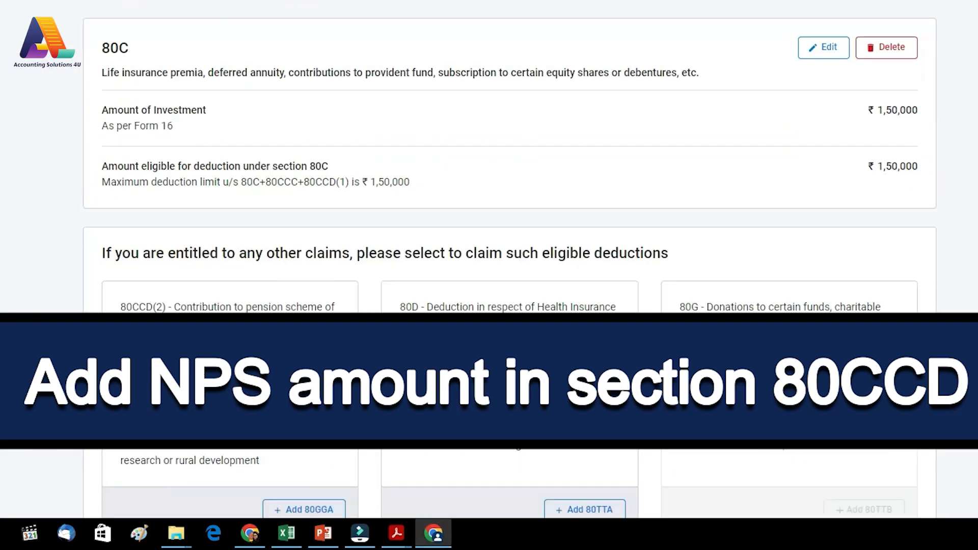
{"action": "scroll", "coordinate": [168, 230], "scroll_direction": "down", "scroll_amount": 8}
{"action": "left_click", "coordinate": [144, 155]}
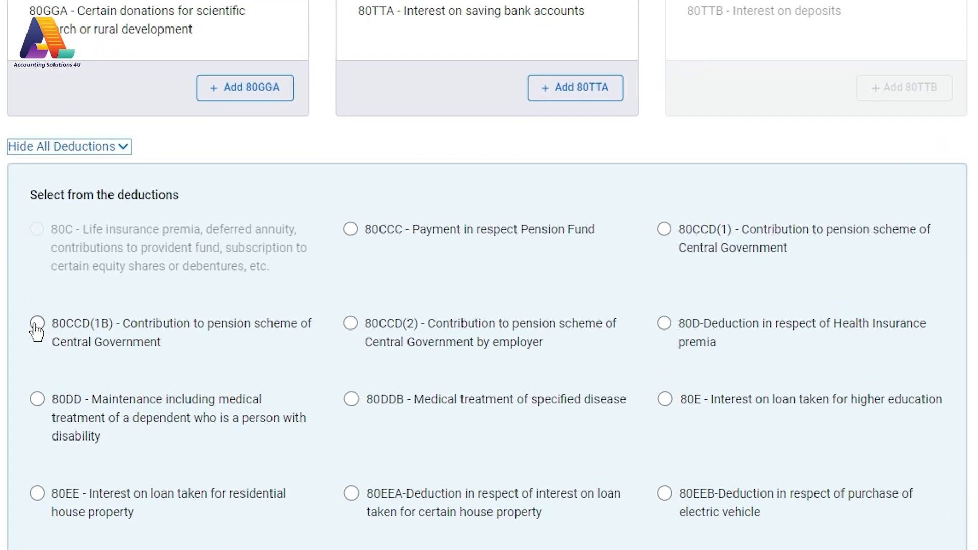
{"action": "left_click", "coordinate": [37, 324]}
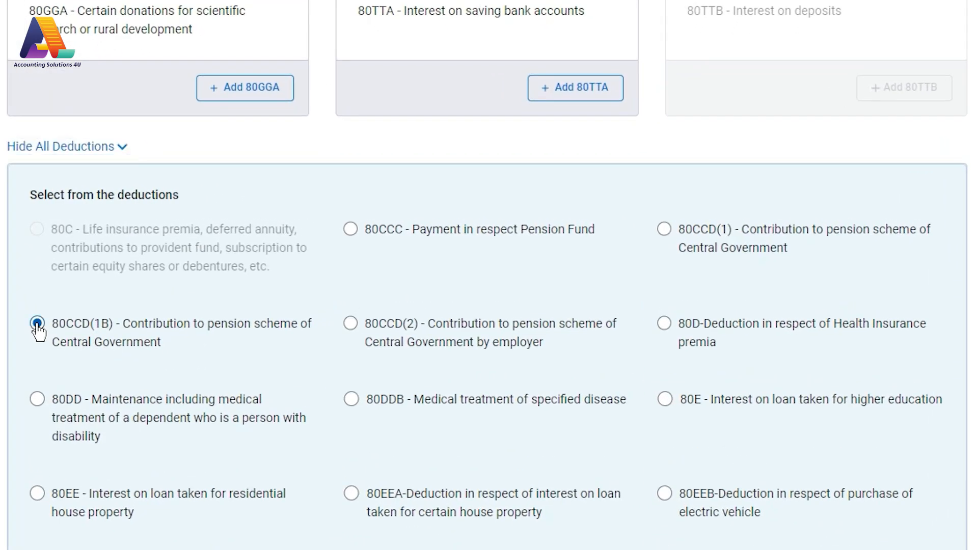
{"action": "scroll", "coordinate": [296, 369], "scroll_direction": "down", "scroll_amount": 5}
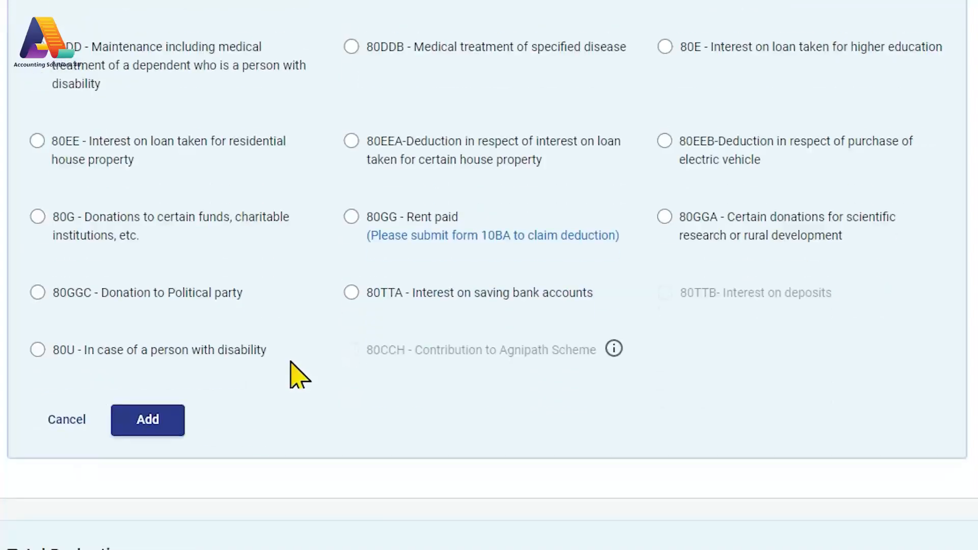
{"action": "left_click", "coordinate": [146, 418]}
Enter 50000 as the 80CCD(1B) contribution amount and add the deduction.
{"action": "left_click", "coordinate": [862, 148]}
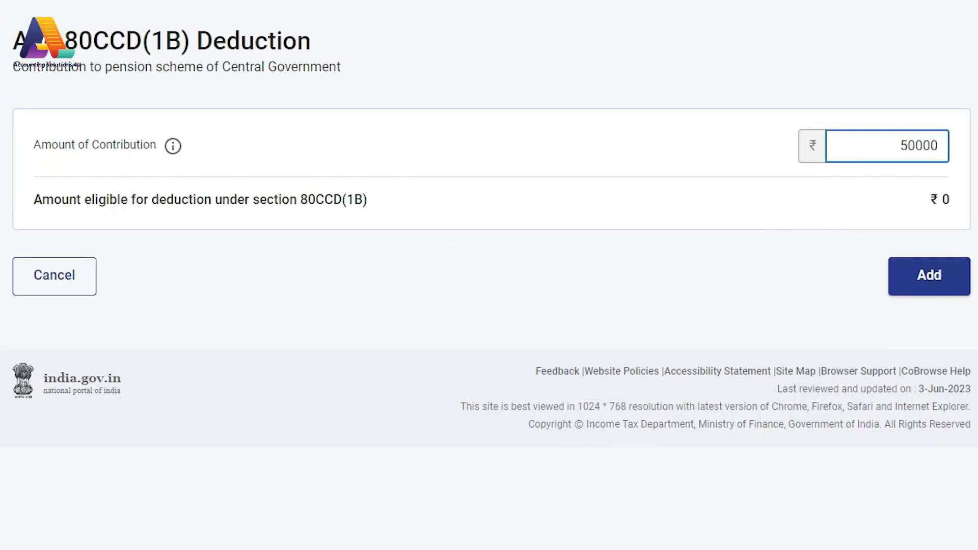
{"action": "type", "text": "50000"}
{"action": "left_click", "coordinate": [950, 397]}
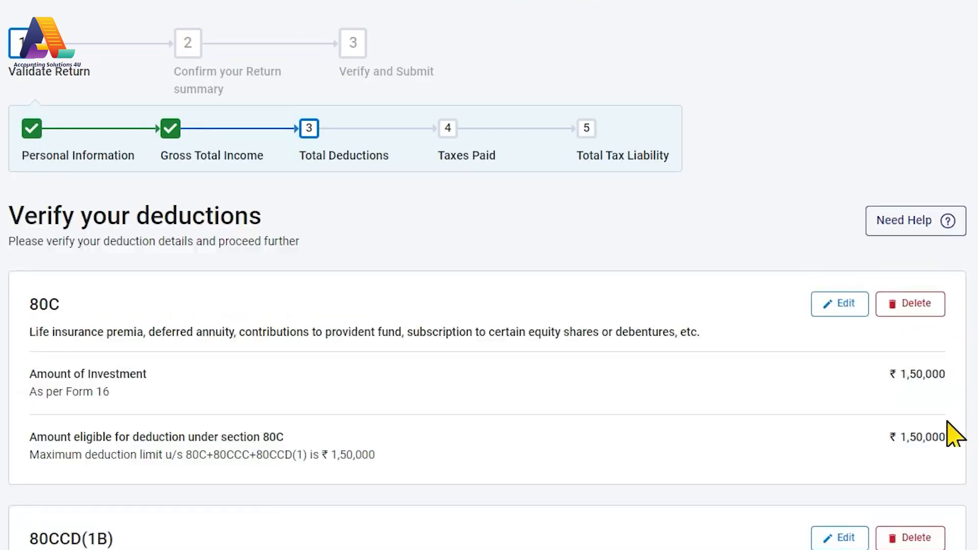
Review the 80CCD(1B) entry and the other claimable deductions, including 80TTA interest on saving bank accounts.
{"action": "scroll", "coordinate": [690, 444], "scroll_direction": "down", "scroll_amount": 3}
{"action": "scroll", "coordinate": [672, 436], "scroll_direction": "down", "scroll_amount": 6}
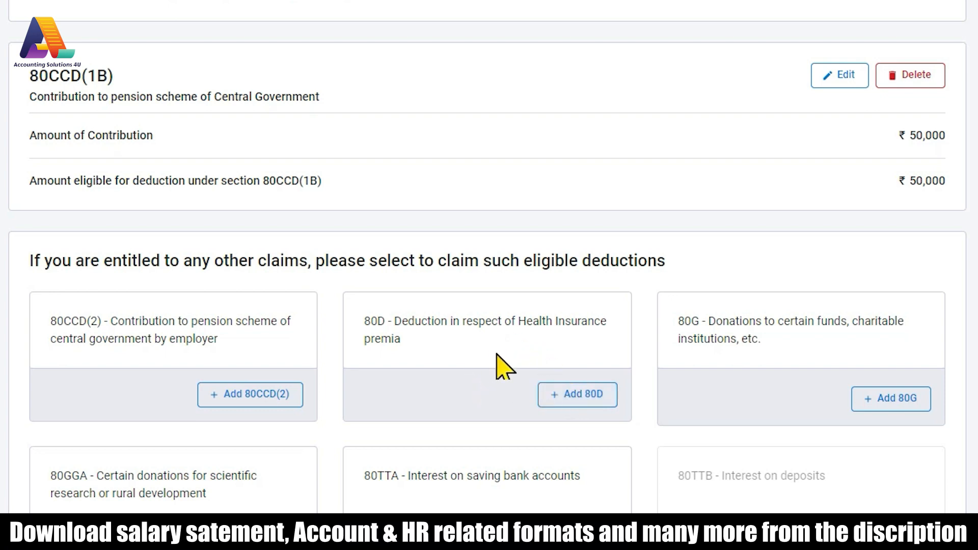
{"action": "scroll", "coordinate": [396, 452], "scroll_direction": "down", "scroll_amount": 2}
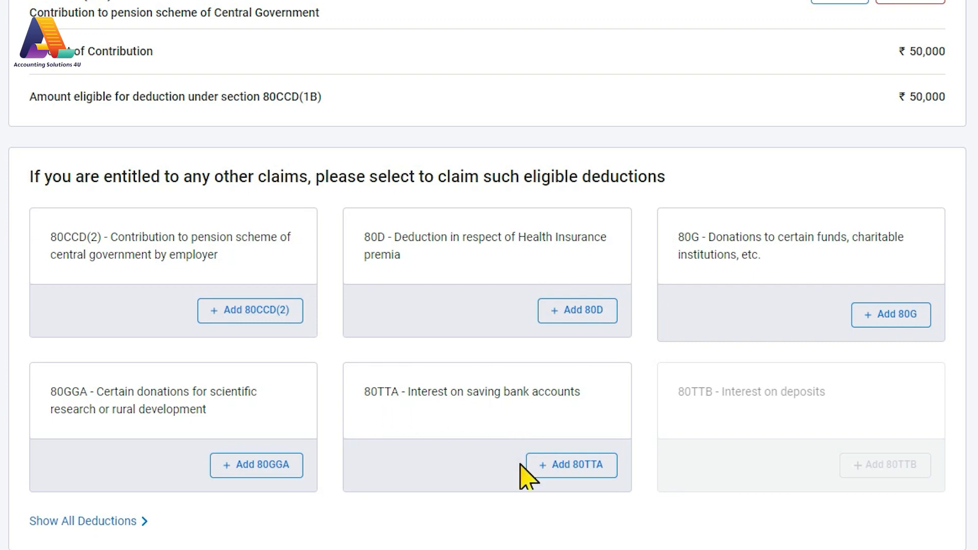
{"action": "left_click", "coordinate": [566, 471]}
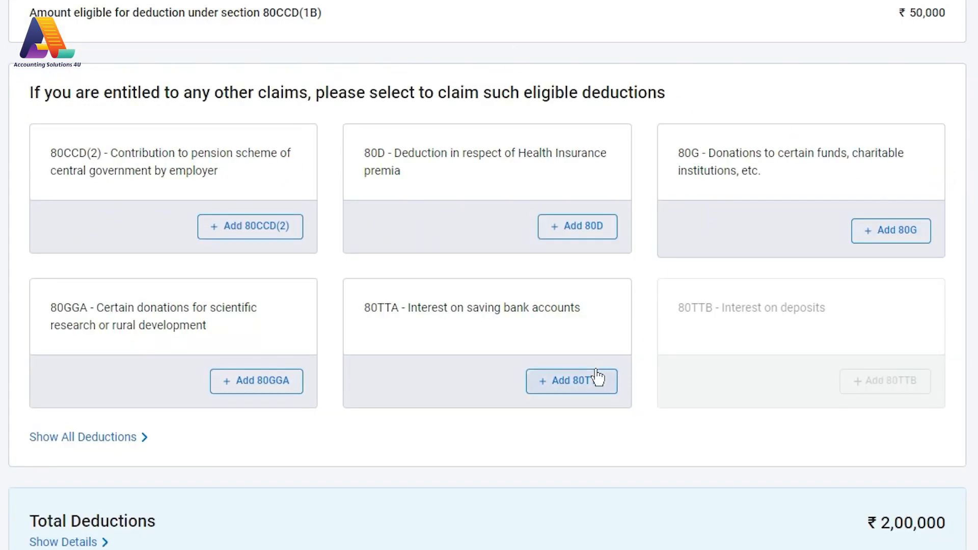
{"action": "scroll", "coordinate": [626, 212], "scroll_direction": "up", "scroll_amount": 3}
{"action": "scroll", "coordinate": [660, 176], "scroll_direction": "down", "scroll_amount": 5}
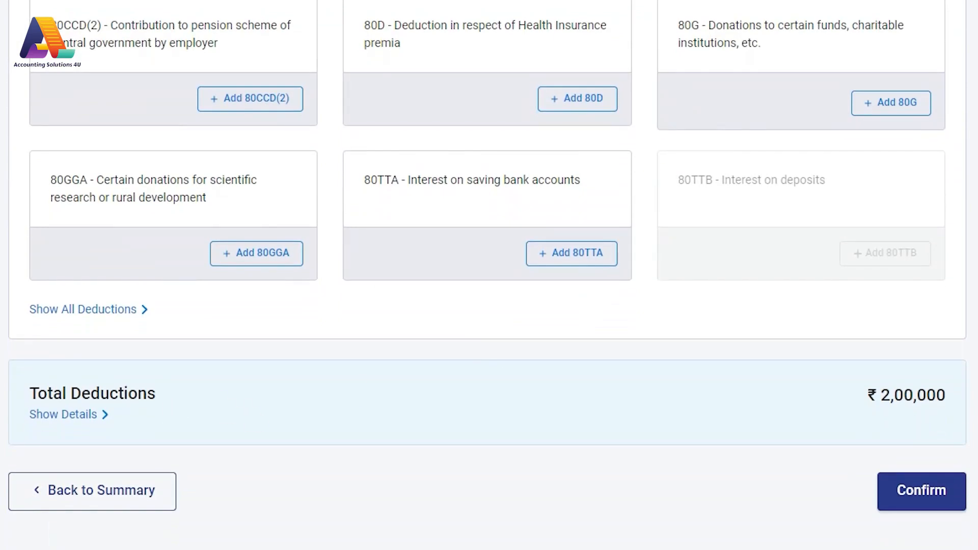
Check the Total Deductions against the aggregate Chapter VI-A amount in Form-16 22-23.pdf and confirm the deductions section.
{"action": "mouse_move", "coordinate": [408, 535]}
{"action": "left_click", "coordinate": [290, 498]}
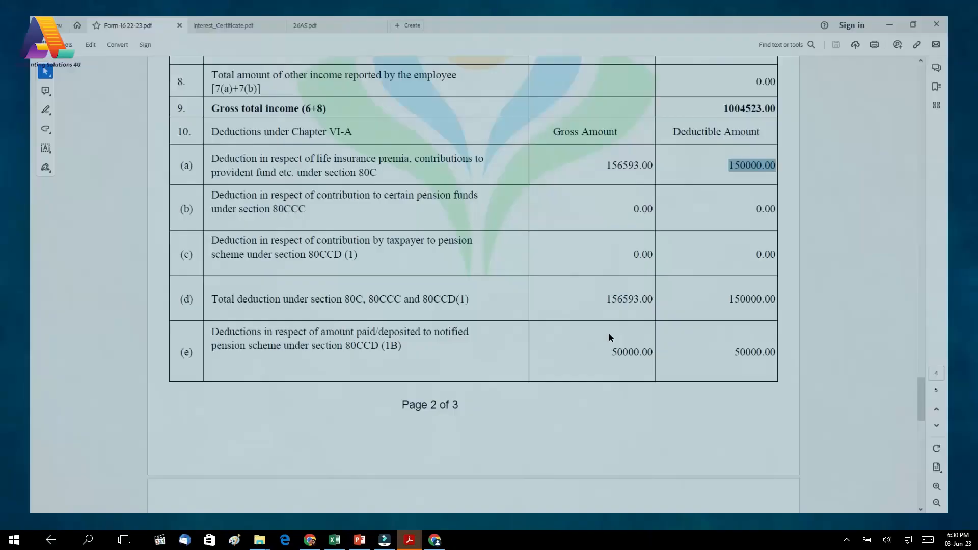
{"action": "scroll", "coordinate": [610, 334], "scroll_direction": "down", "scroll_amount": 10}
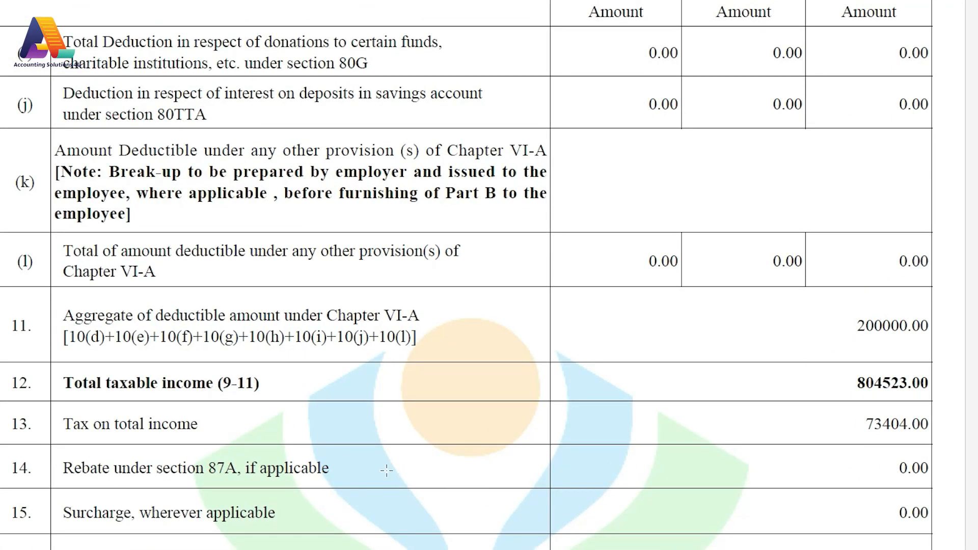
{"action": "scroll", "coordinate": [392, 477], "scroll_direction": "down", "scroll_amount": 3}
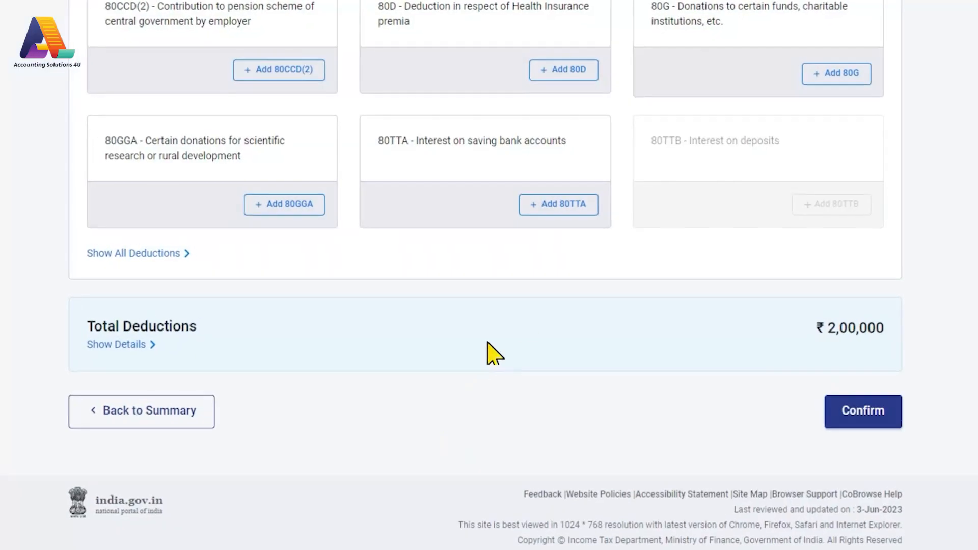
{"action": "left_click", "coordinate": [854, 421]}
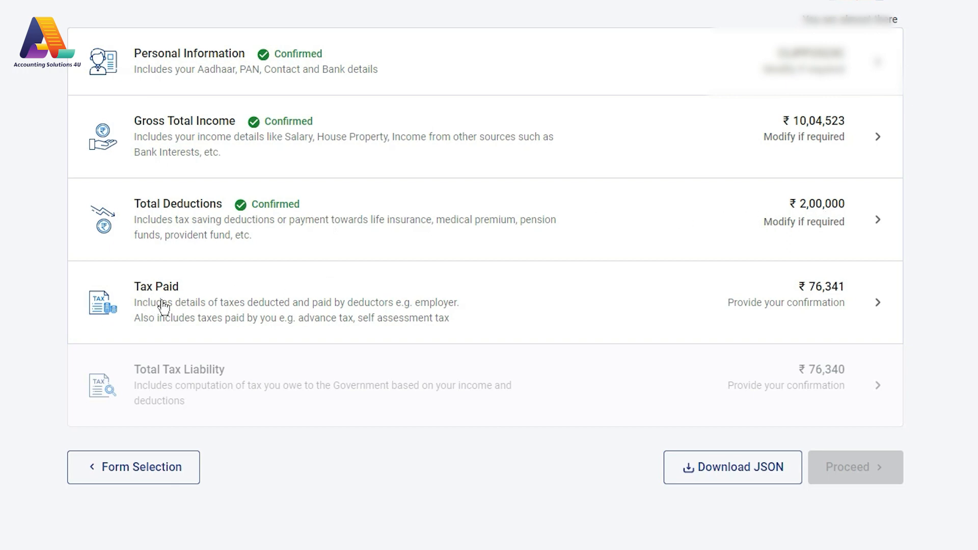
Open the Tax Paid section and look up the net tax payable in Form-16 22-23.pdf.
{"action": "left_click", "coordinate": [285, 316]}
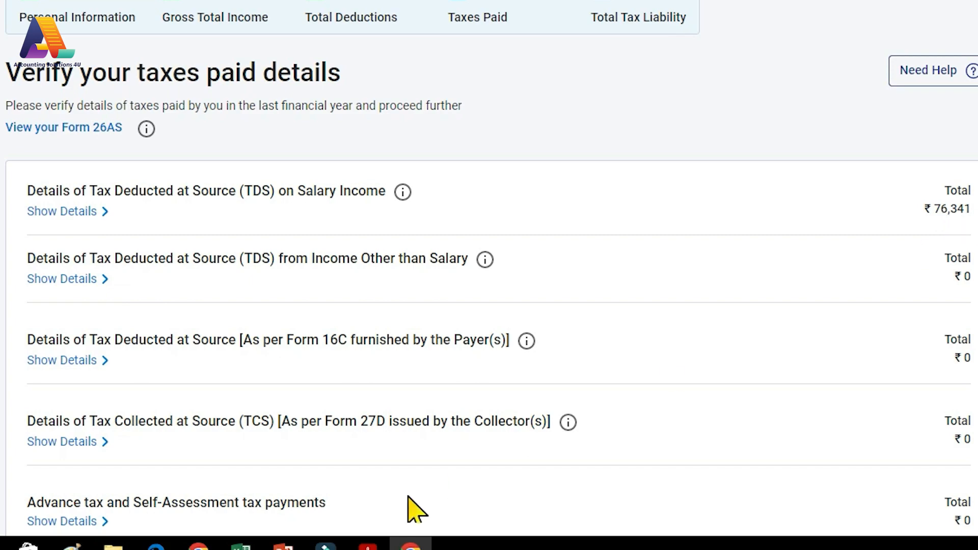
{"action": "mouse_move", "coordinate": [367, 544]}
{"action": "left_click", "coordinate": [212, 471]}
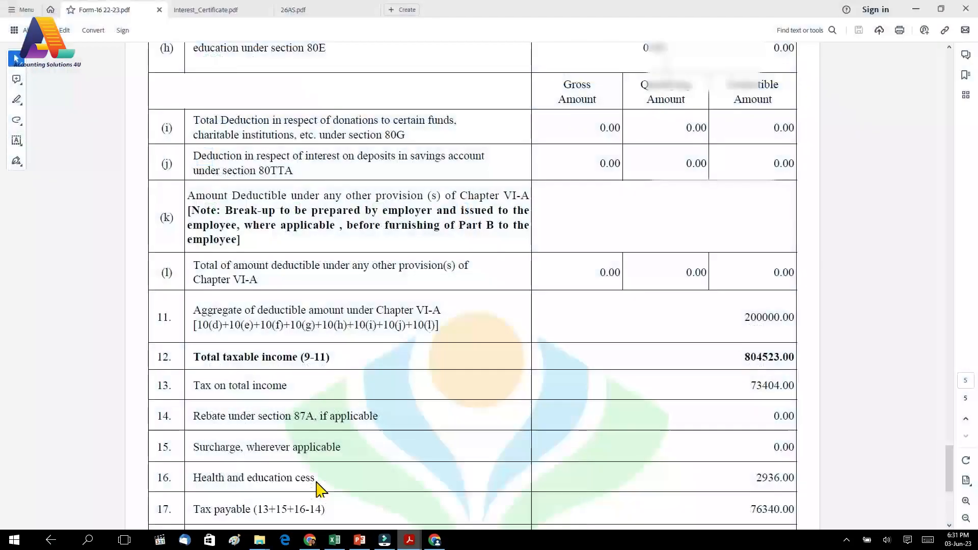
{"action": "scroll", "coordinate": [713, 362], "scroll_direction": "down", "scroll_amount": 5}
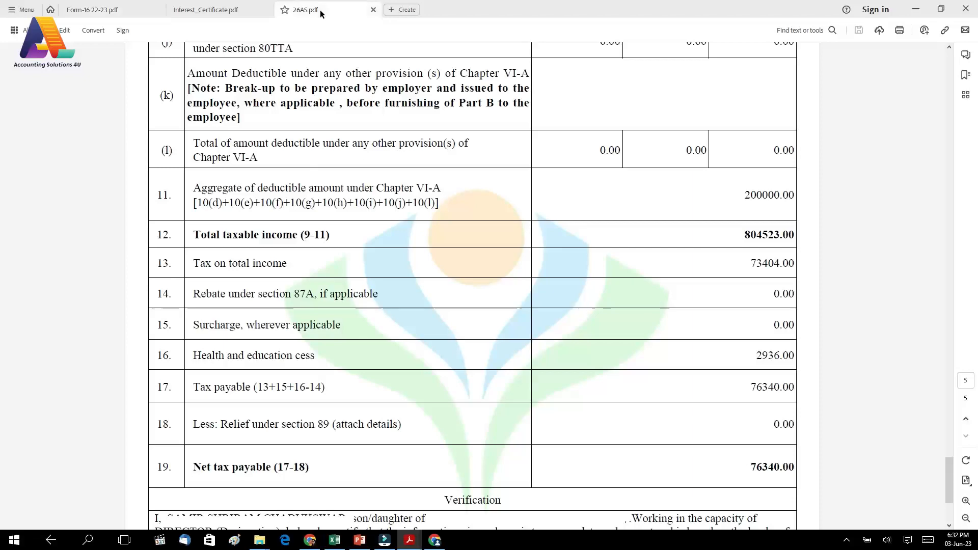
Check the taxes paid against 26AS.pdf and confirm the Tax Paid section.
{"action": "left_click", "coordinate": [321, 14]}
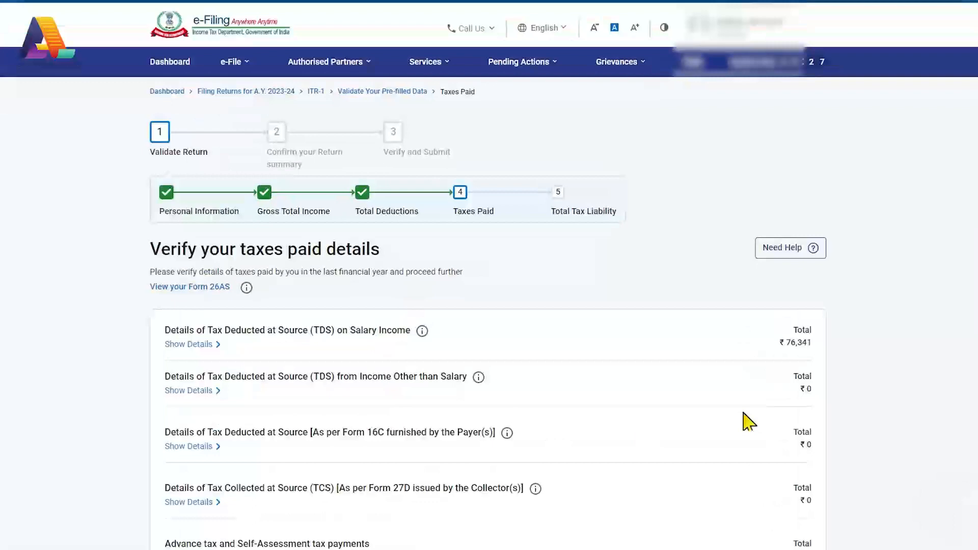
{"action": "scroll", "coordinate": [699, 385], "scroll_direction": "down", "scroll_amount": 5}
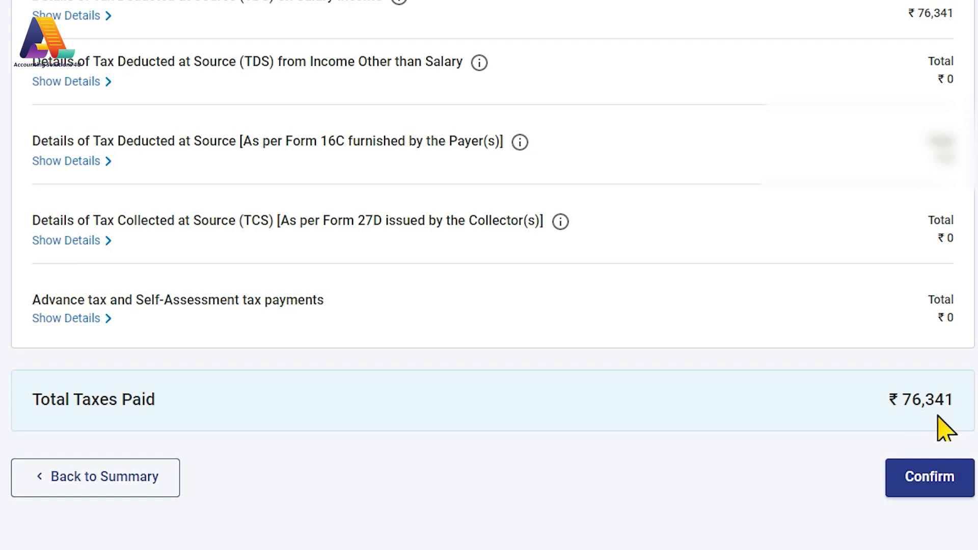
{"action": "left_click", "coordinate": [922, 488]}
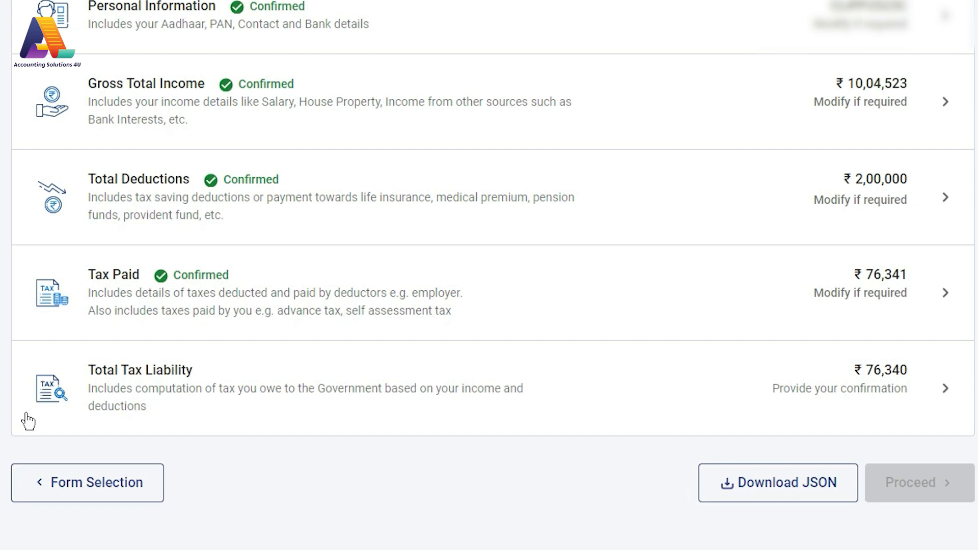
Open the Total Tax Liability section and compare its total income, tax payable and cess with Form 16.
{"action": "left_click", "coordinate": [159, 397]}
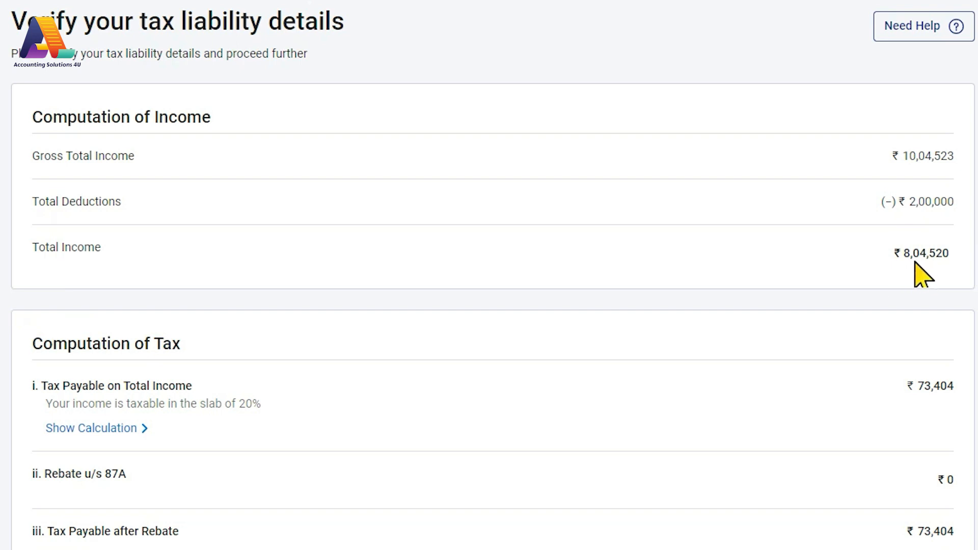
{"action": "key", "text": "alt+Tab"}
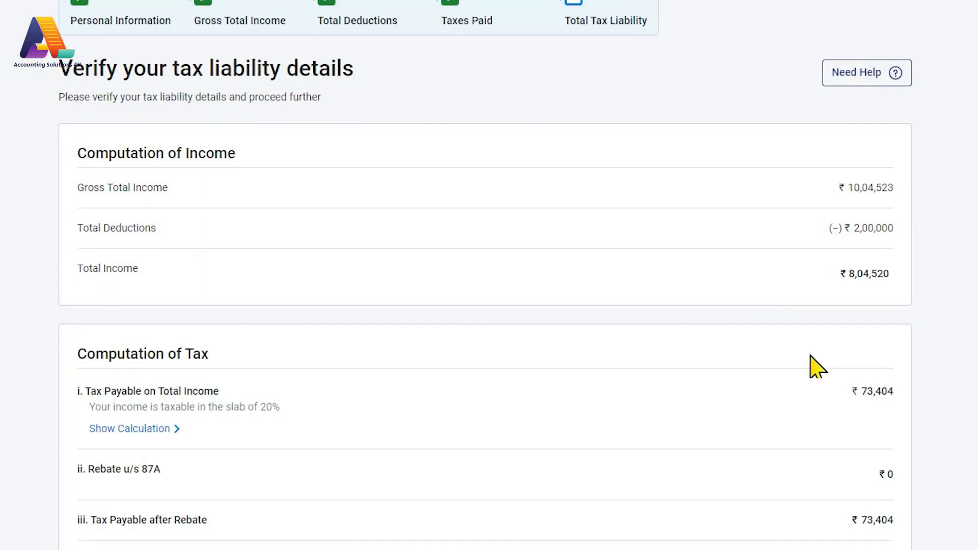
{"action": "scroll", "coordinate": [753, 339], "scroll_direction": "down", "scroll_amount": 5}
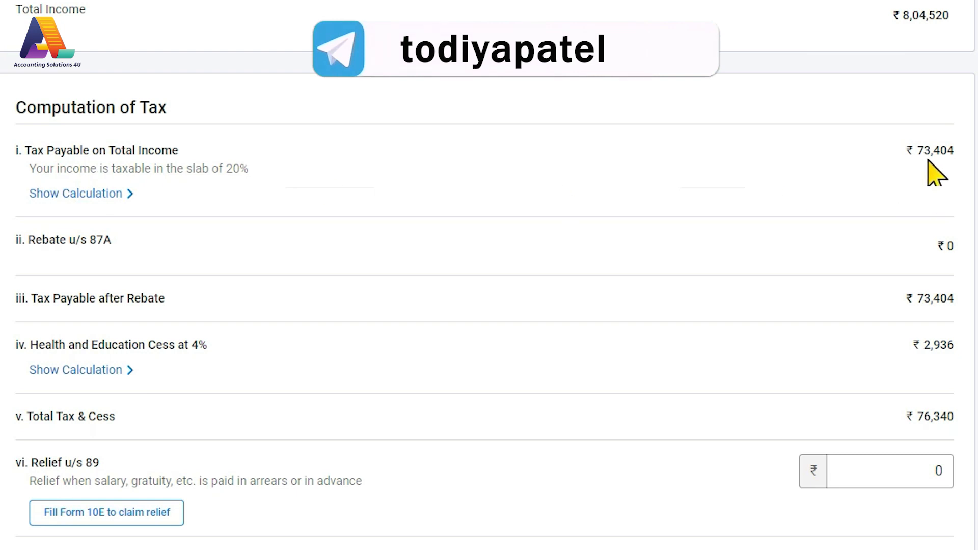
{"action": "key", "text": "alt+Tab"}
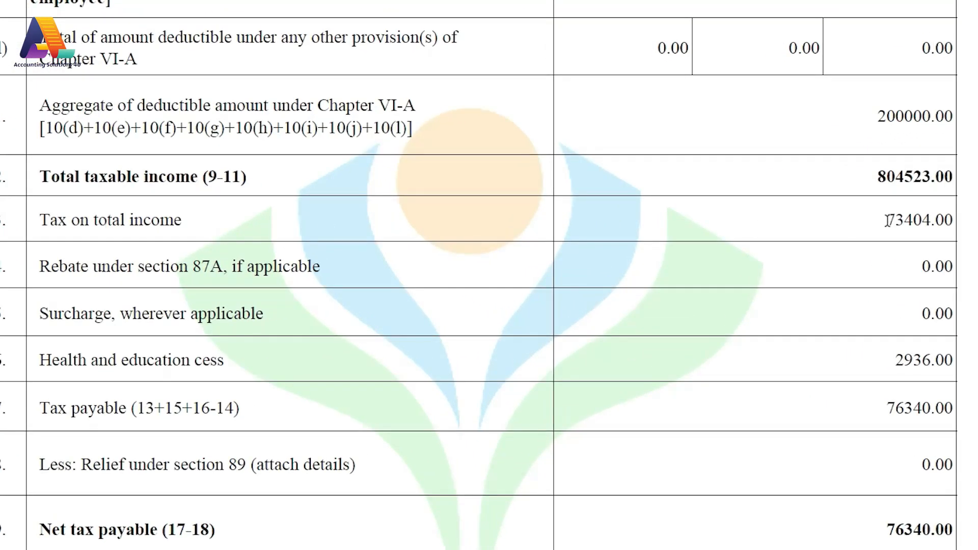
{"action": "key", "text": "alt+Tab"}
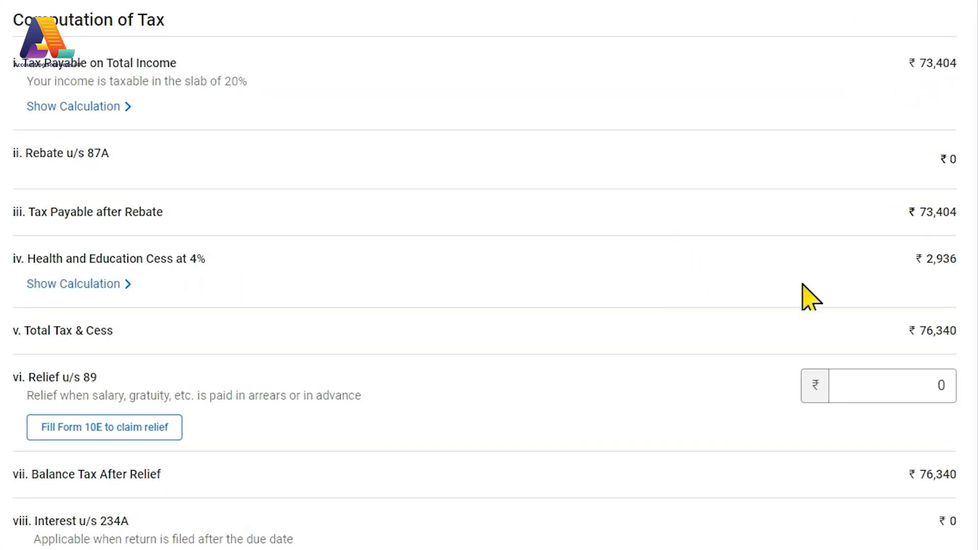
{"action": "key", "text": "alt+Tab"}
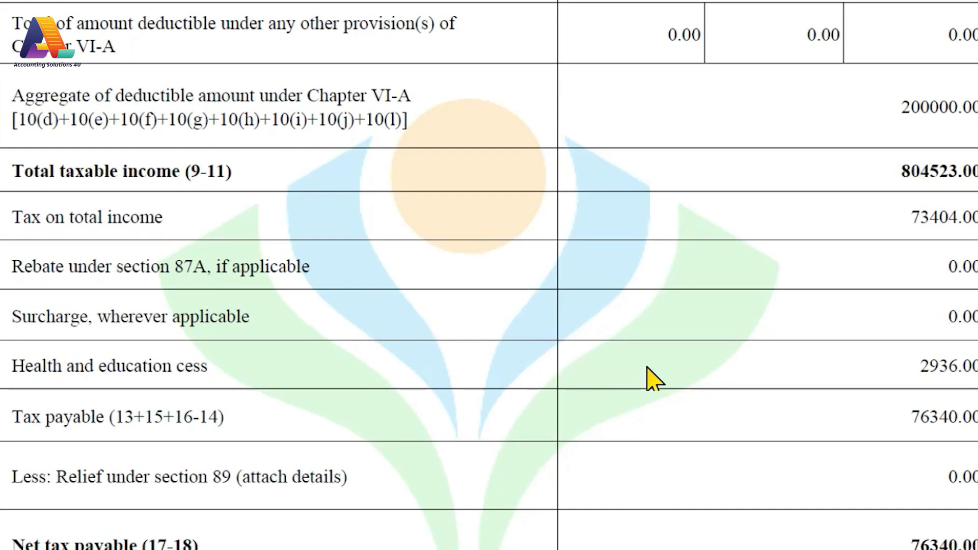
{"action": "key", "text": "alt+Tab"}
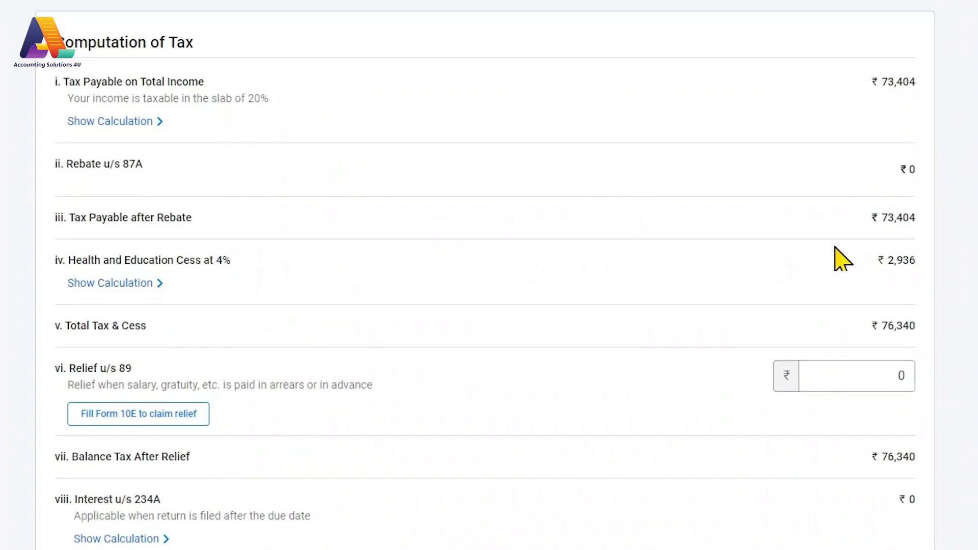
Review the total tax, cess, interest and fee lines in the tax computation and confirm the Total Tax Liability section.
{"action": "scroll", "coordinate": [834, 248], "scroll_direction": "down", "scroll_amount": 2}
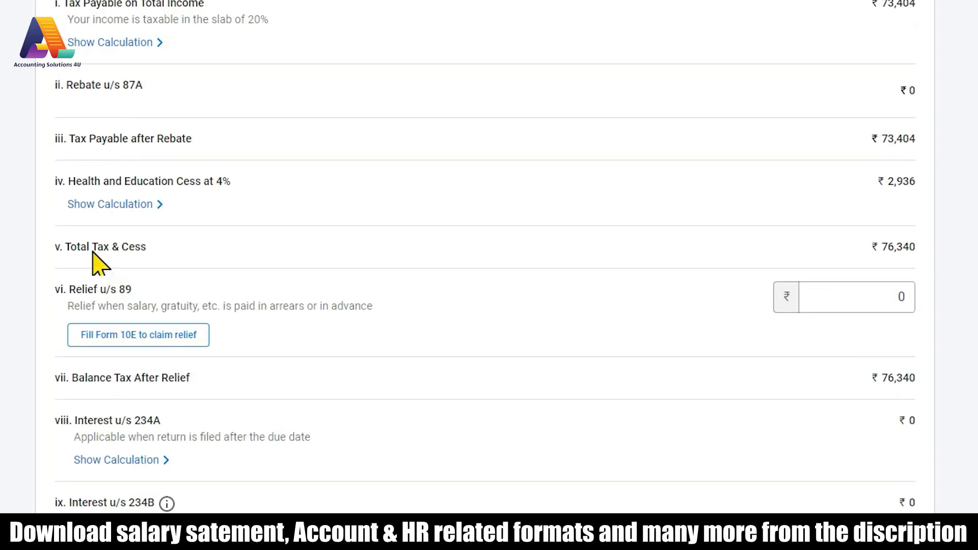
{"action": "scroll", "coordinate": [100, 264], "scroll_direction": "down", "scroll_amount": 9}
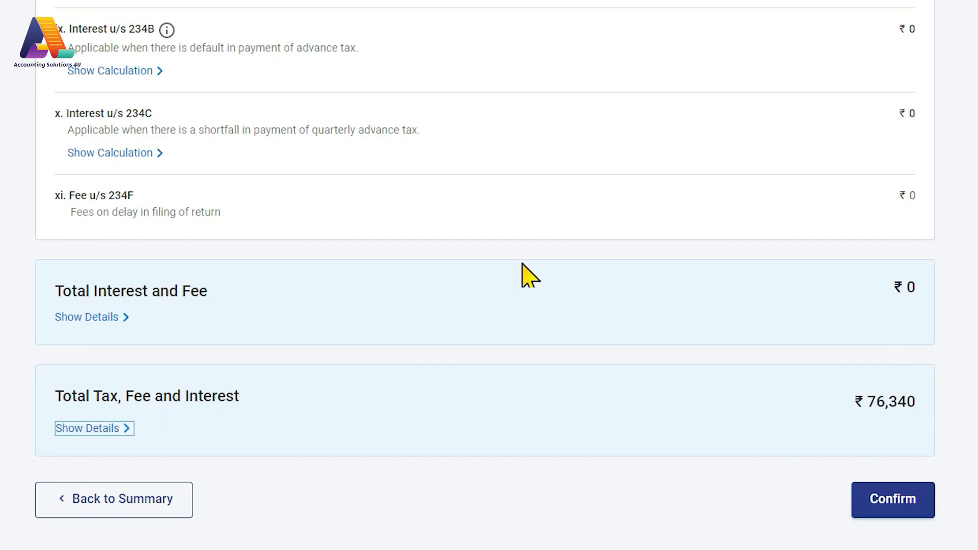
{"action": "left_click", "coordinate": [883, 509]}
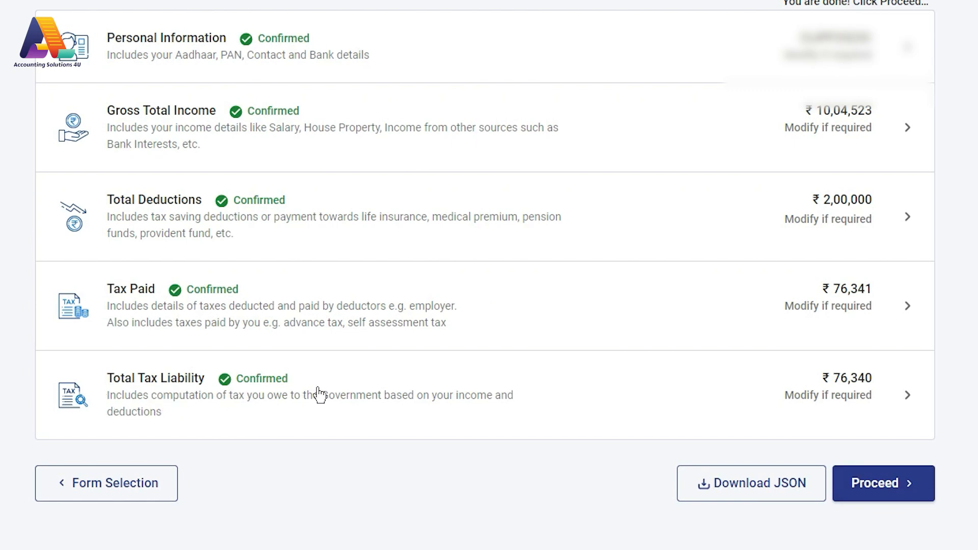
Proceed from the validated sections to the tax summary, review the refund calculation and open the return preview stage.
{"action": "left_click", "coordinate": [886, 494]}
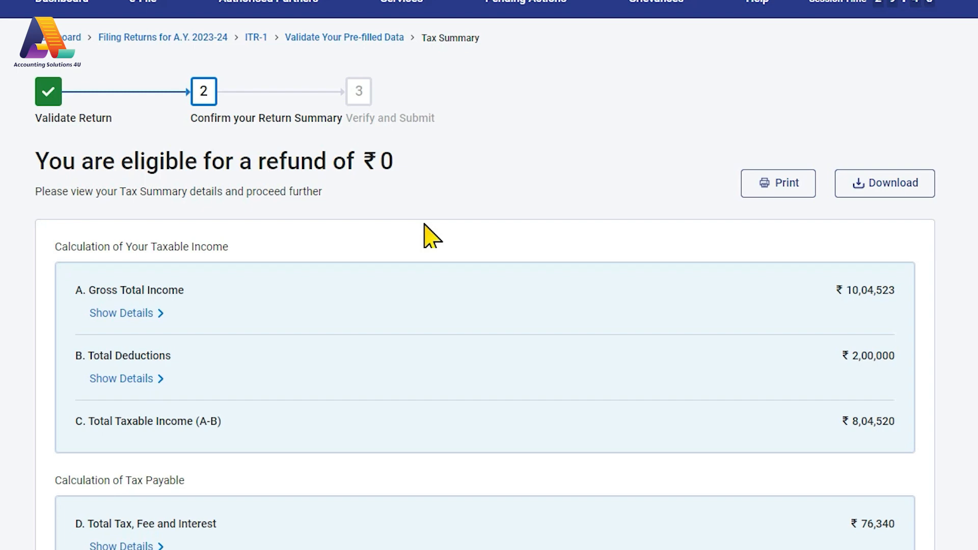
{"action": "scroll", "coordinate": [720, 277], "scroll_direction": "down", "scroll_amount": 6}
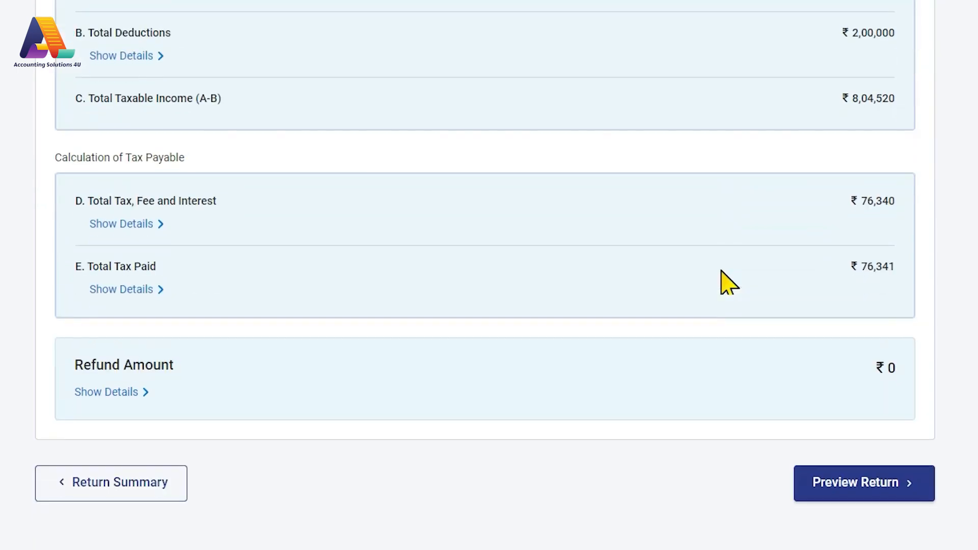
{"action": "left_click", "coordinate": [846, 492]}
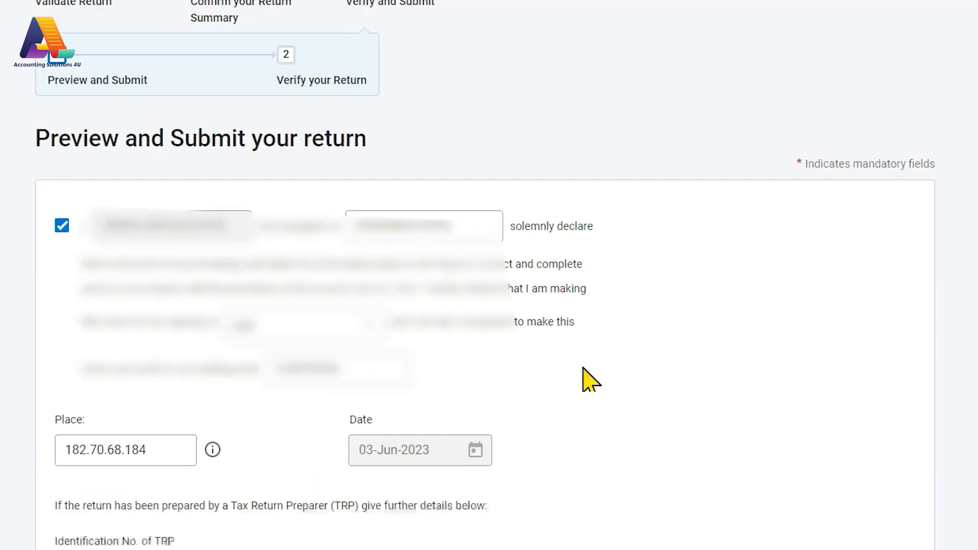
Leave the declaration and tax return preparer details as they are, preview the ITR-1 return and run its validation.
{"action": "scroll", "coordinate": [583, 366], "scroll_direction": "up", "scroll_amount": 1}
{"action": "scroll", "coordinate": [210, 409], "scroll_direction": "down", "scroll_amount": 1}
{"action": "scroll", "coordinate": [213, 420], "scroll_direction": "down", "scroll_amount": 5}
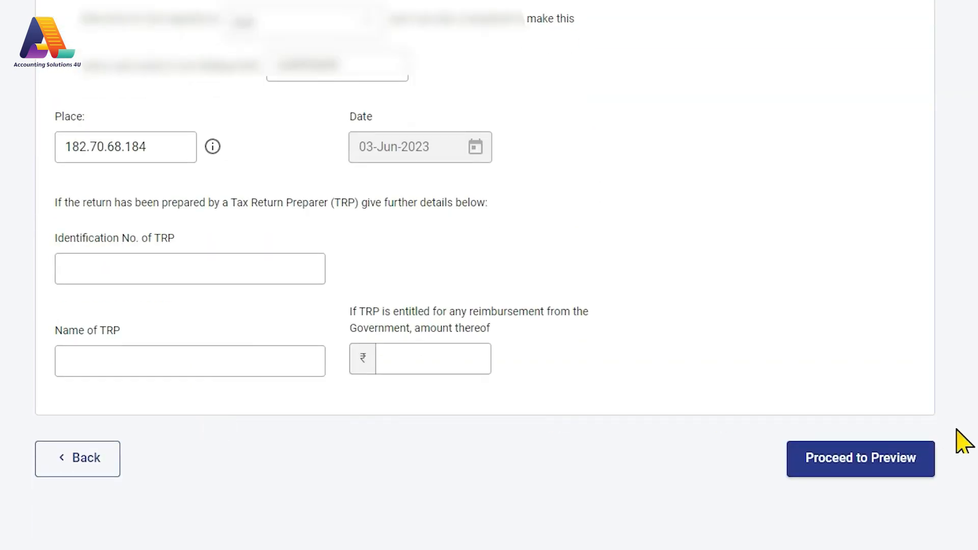
{"action": "left_click", "coordinate": [843, 466]}
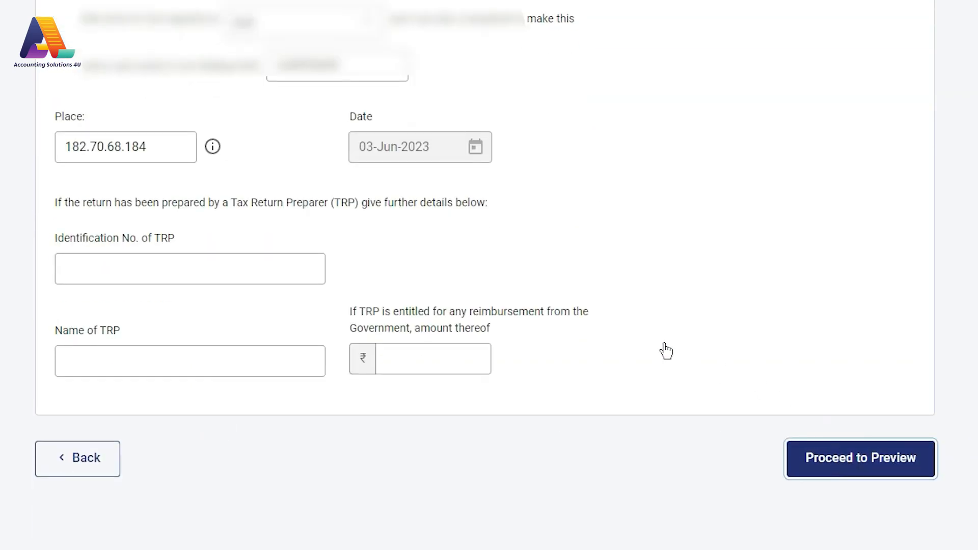
{"action": "scroll", "coordinate": [632, 292], "scroll_direction": "down", "scroll_amount": 2}
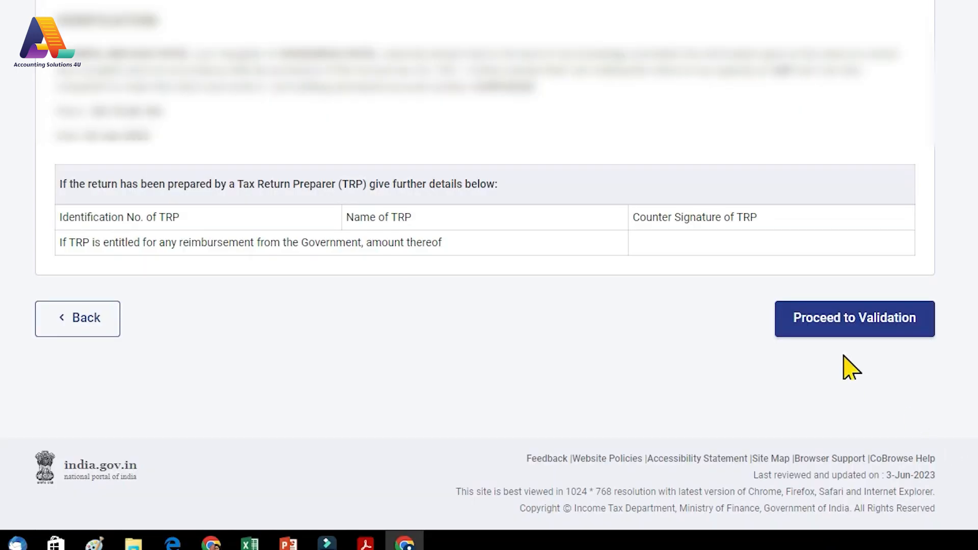
{"action": "left_click", "coordinate": [820, 331]}
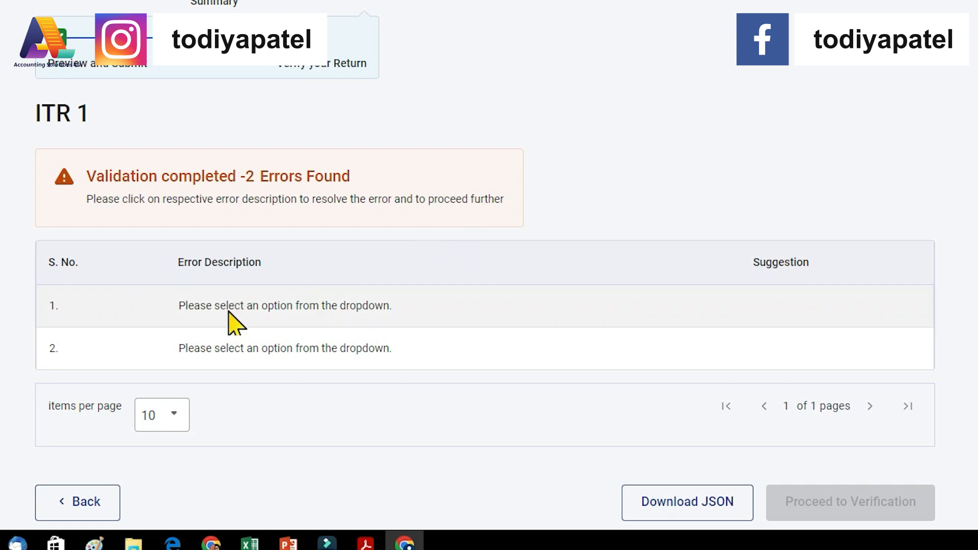
Resolve the 80D deduction errors by answering both senior citizen questions, choosing "Not claiming for parents" for the parents, and save.
{"action": "left_click", "coordinate": [248, 309]}
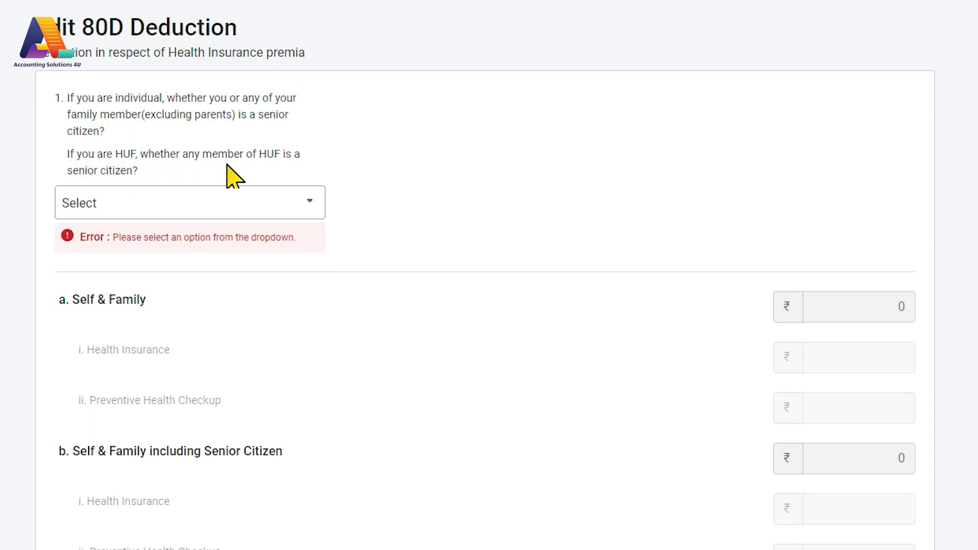
{"action": "left_click", "coordinate": [162, 208]}
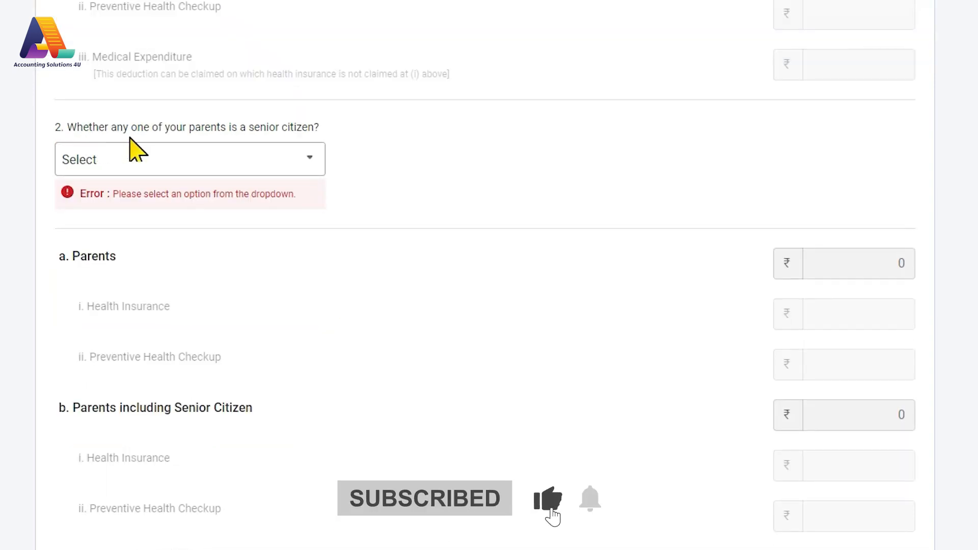
{"action": "left_click", "coordinate": [284, 158]}
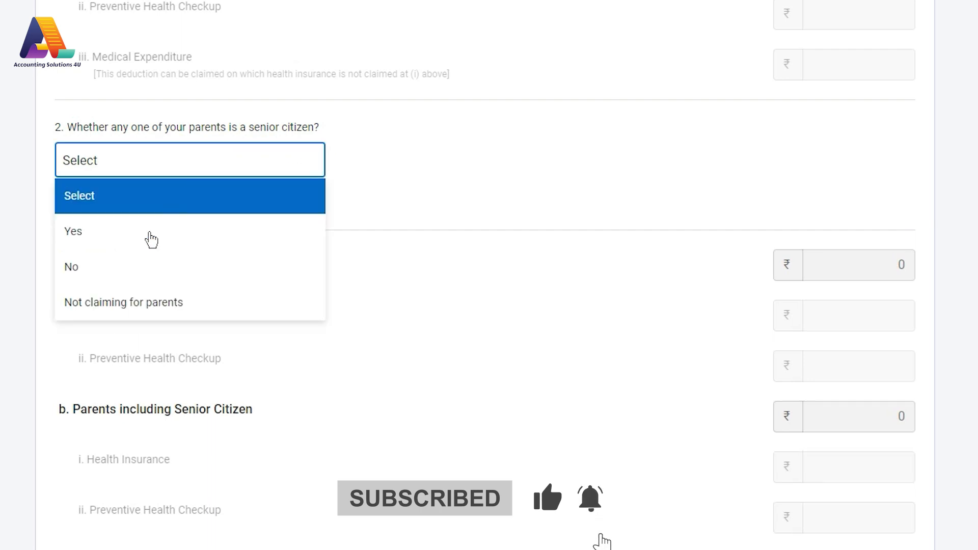
{"action": "left_click", "coordinate": [104, 311]}
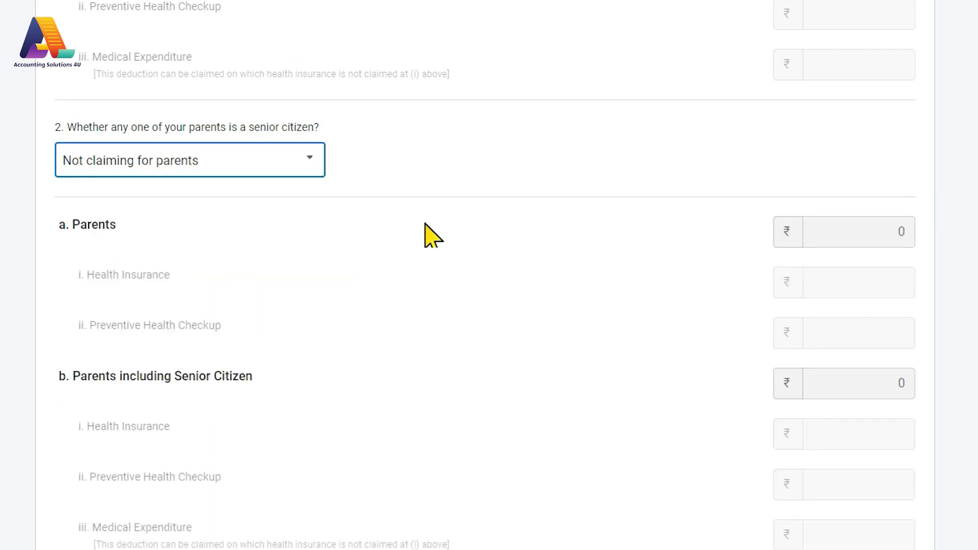
{"action": "scroll", "coordinate": [431, 255], "scroll_direction": "down", "scroll_amount": 5}
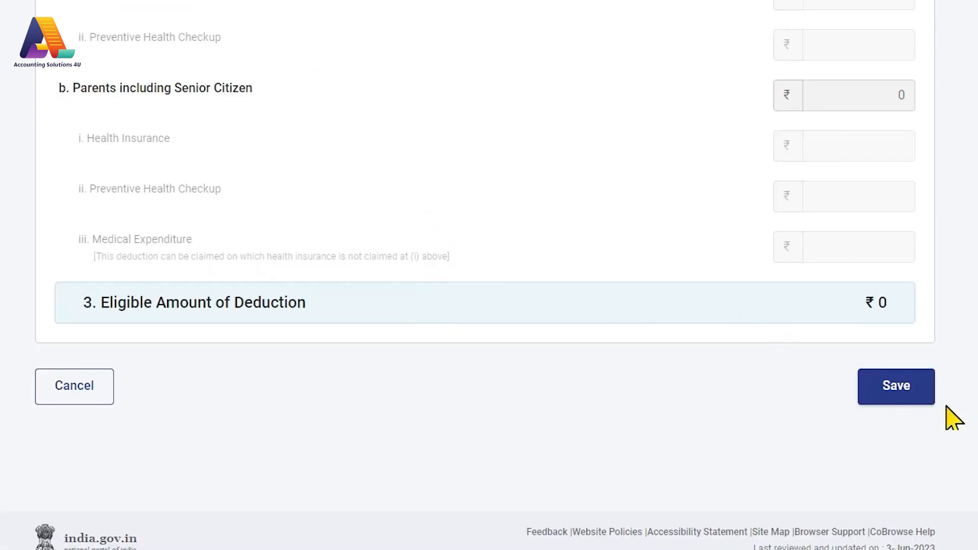
{"action": "left_click", "coordinate": [921, 395]}
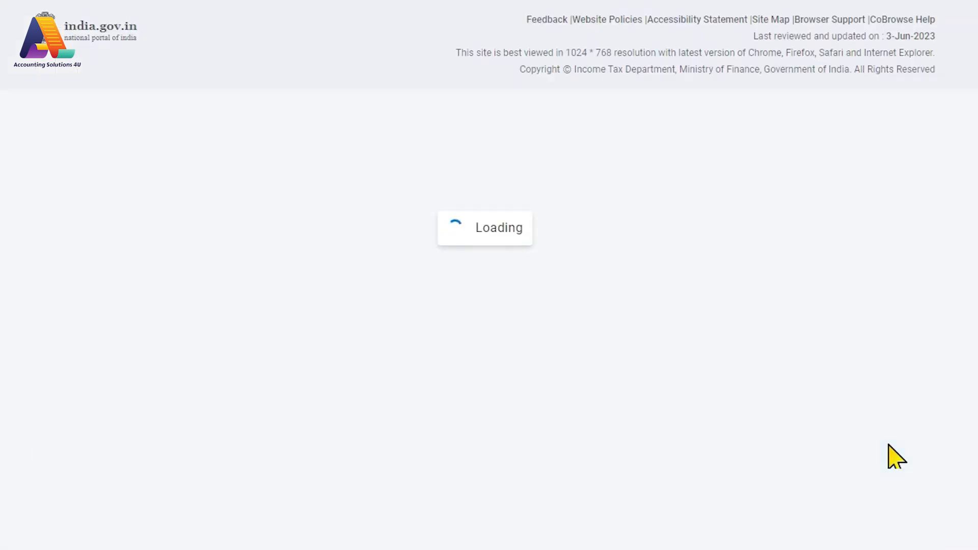
Take the corrected return through the tax summary, declaration and preview again and rerun the validation.
{"action": "scroll", "coordinate": [857, 433], "scroll_direction": "down", "scroll_amount": 6}
{"action": "left_click", "coordinate": [860, 432]}
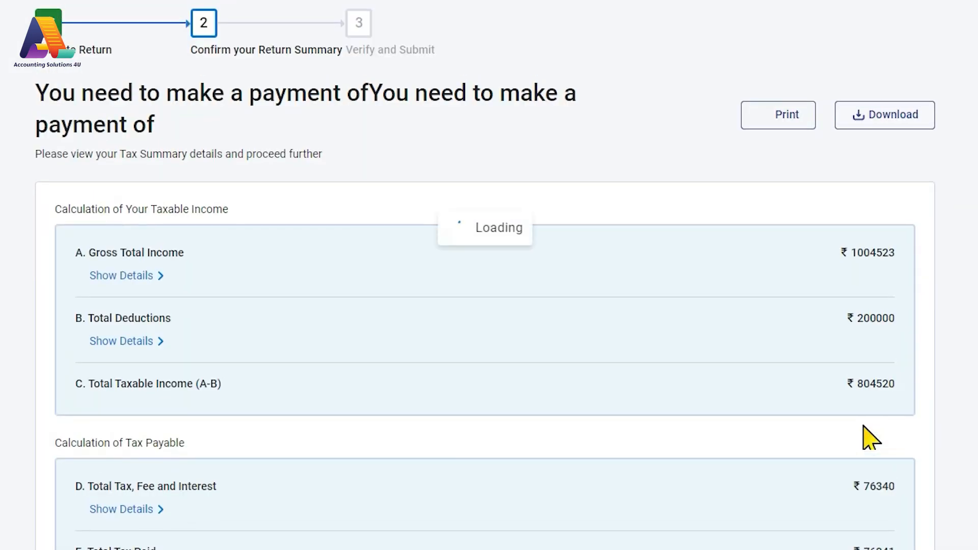
{"action": "scroll", "coordinate": [873, 436], "scroll_direction": "down", "scroll_amount": 6}
{"action": "left_click", "coordinate": [810, 423]}
{"action": "scroll", "coordinate": [845, 449], "scroll_direction": "down", "scroll_amount": 3}
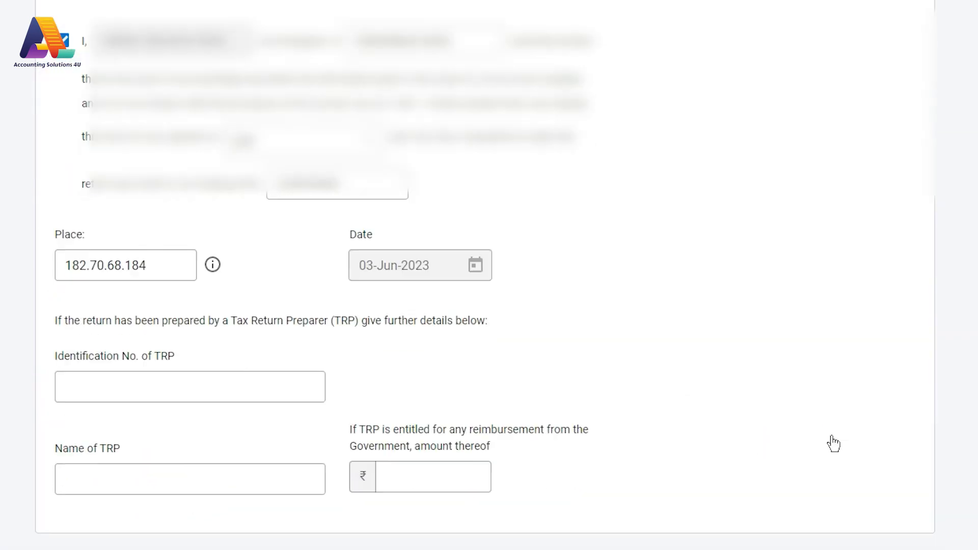
{"action": "scroll", "coordinate": [845, 449], "scroll_direction": "down", "scroll_amount": 5}
{"action": "left_click", "coordinate": [840, 396]}
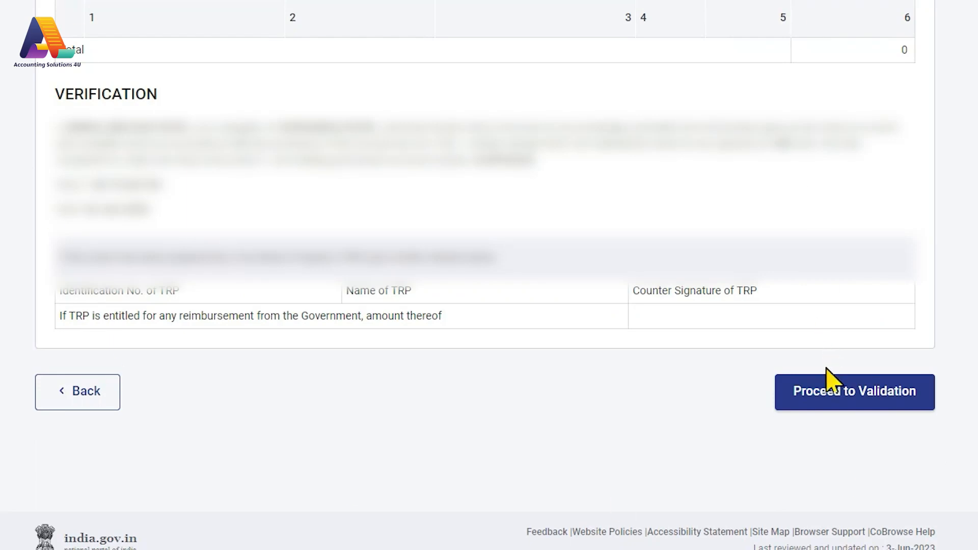
{"action": "left_click", "coordinate": [811, 402]}
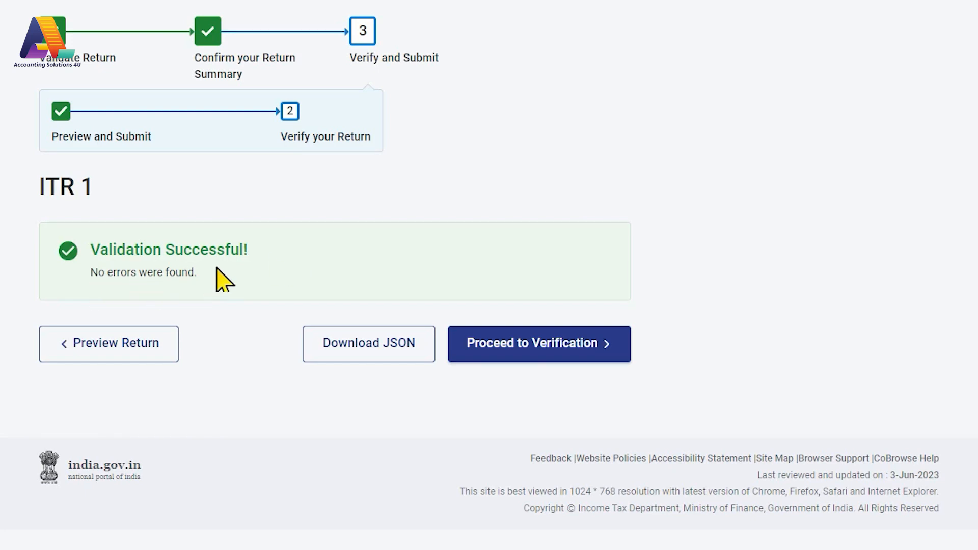
Proceed to verification of the validated return and continue with the e-Verify Now method.
{"action": "left_click", "coordinate": [516, 352]}
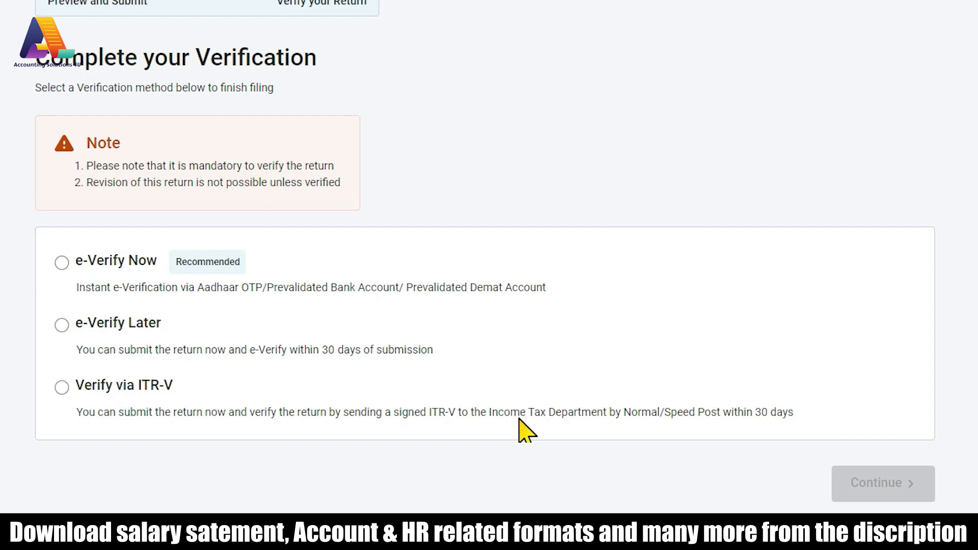
{"action": "left_click", "coordinate": [62, 262]}
{"action": "left_click", "coordinate": [881, 487]}
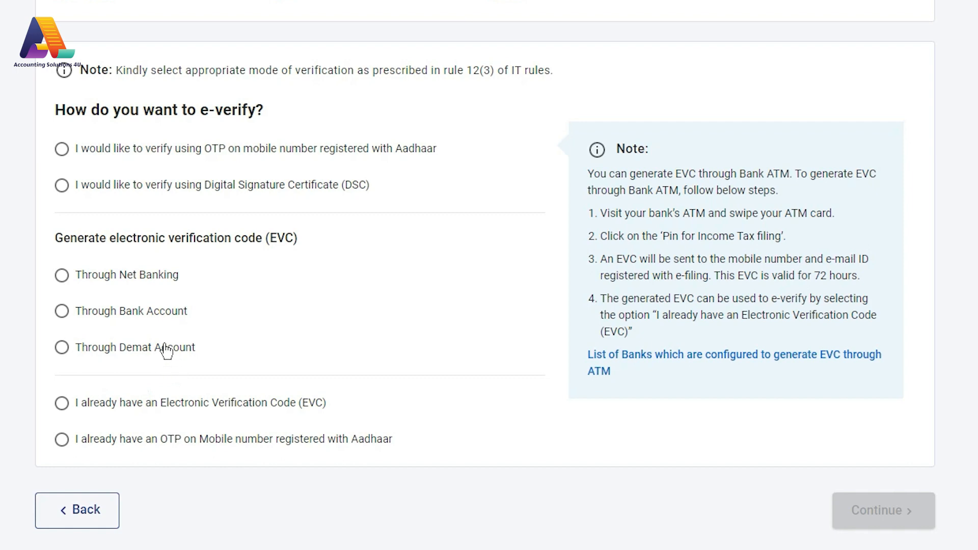
Choose e-verification by OTP on the Aadhaar-registered mobile number, agree to validate the Aadhaar details and generate the OTP.
{"action": "left_click", "coordinate": [61, 149]}
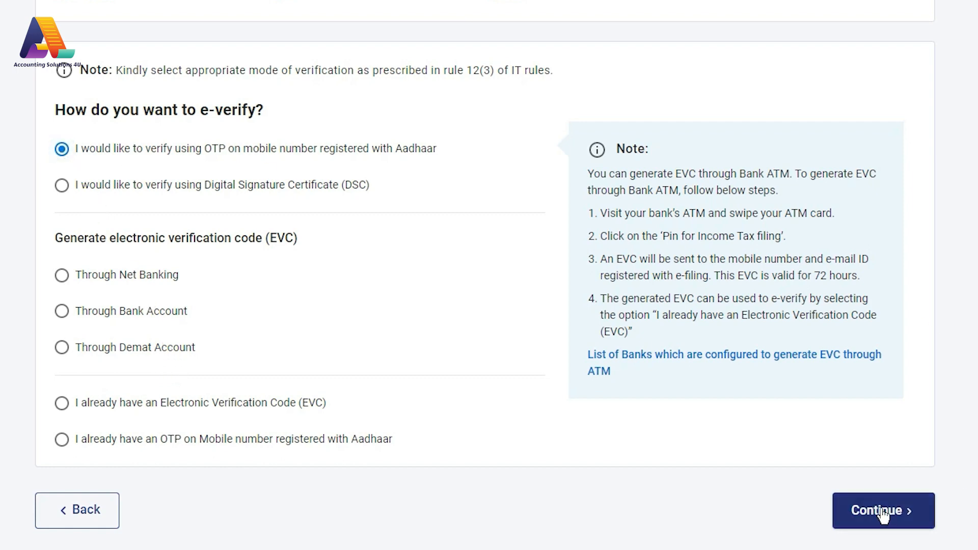
{"action": "left_click", "coordinate": [881, 519]}
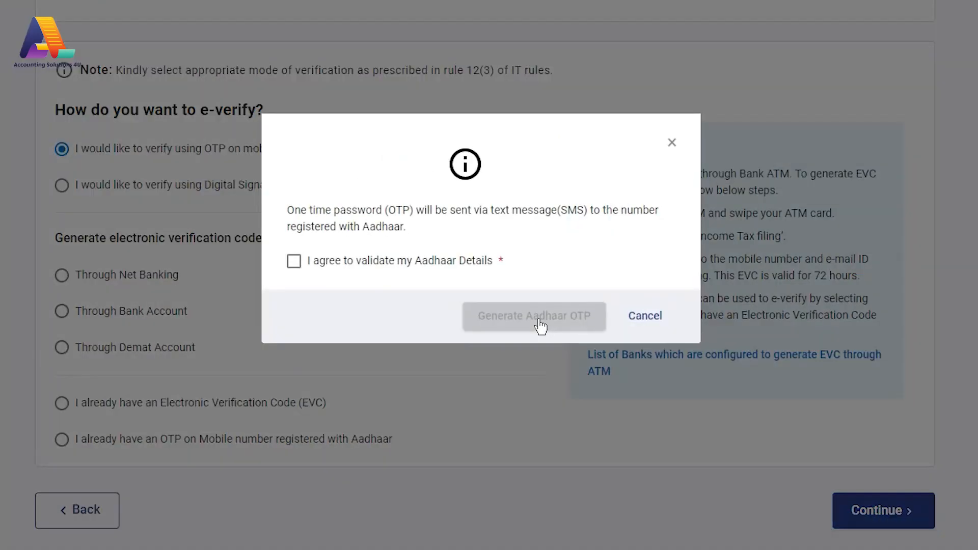
{"action": "left_click", "coordinate": [294, 261]}
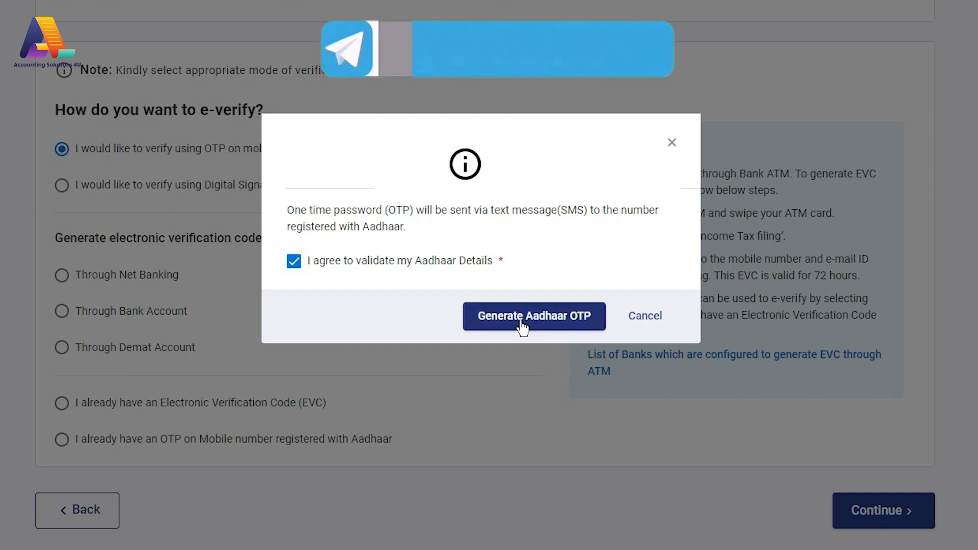
{"action": "left_click", "coordinate": [527, 327]}
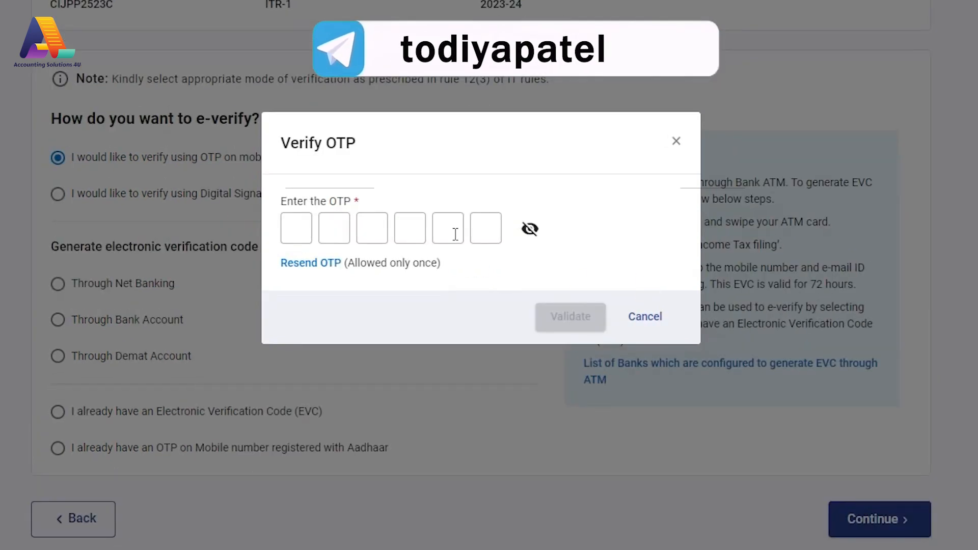